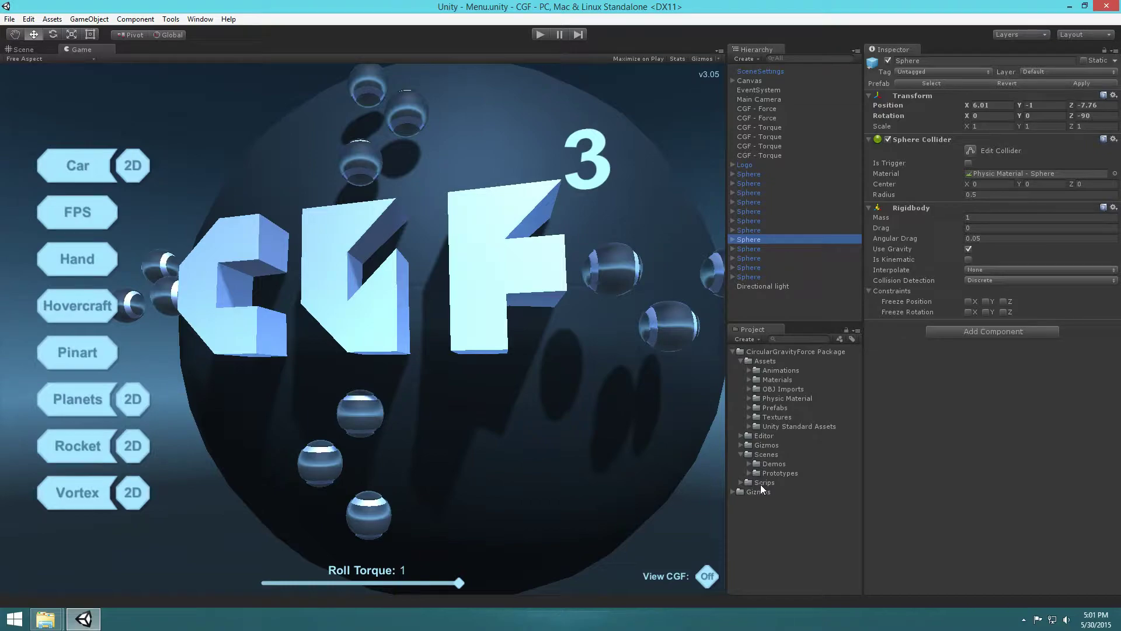
- Expand the Prototypes scenes folder to list CGF Diagram, Empty Scene and Empty Scene 2D
left_click(749, 473)
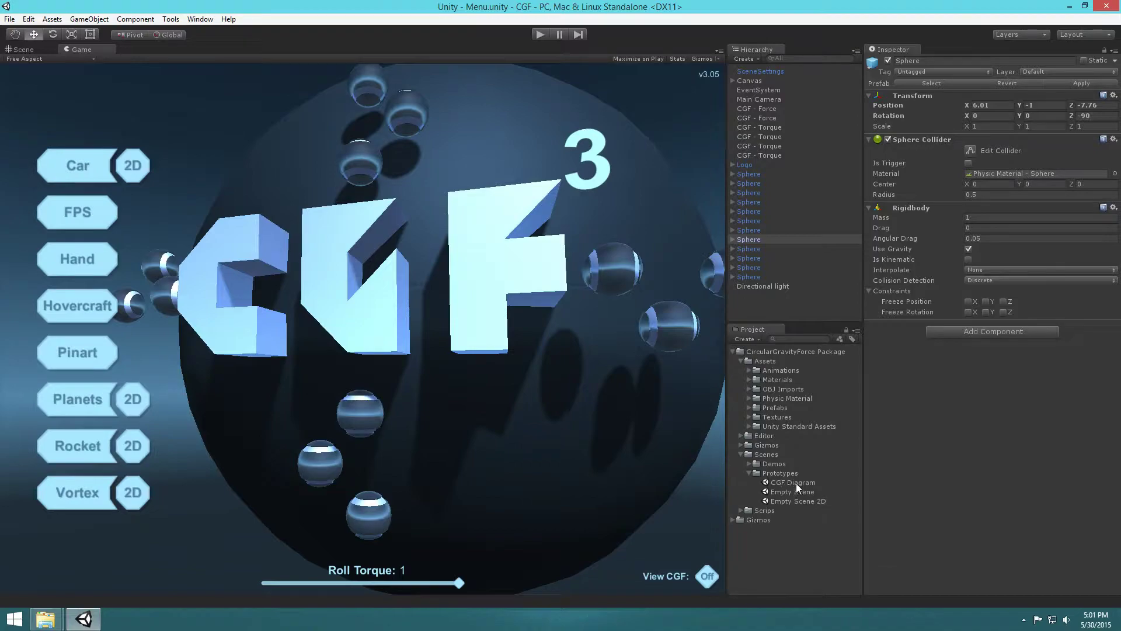
- Open Empty Scene and view it in the 3D Scene view
double_click(797, 492)
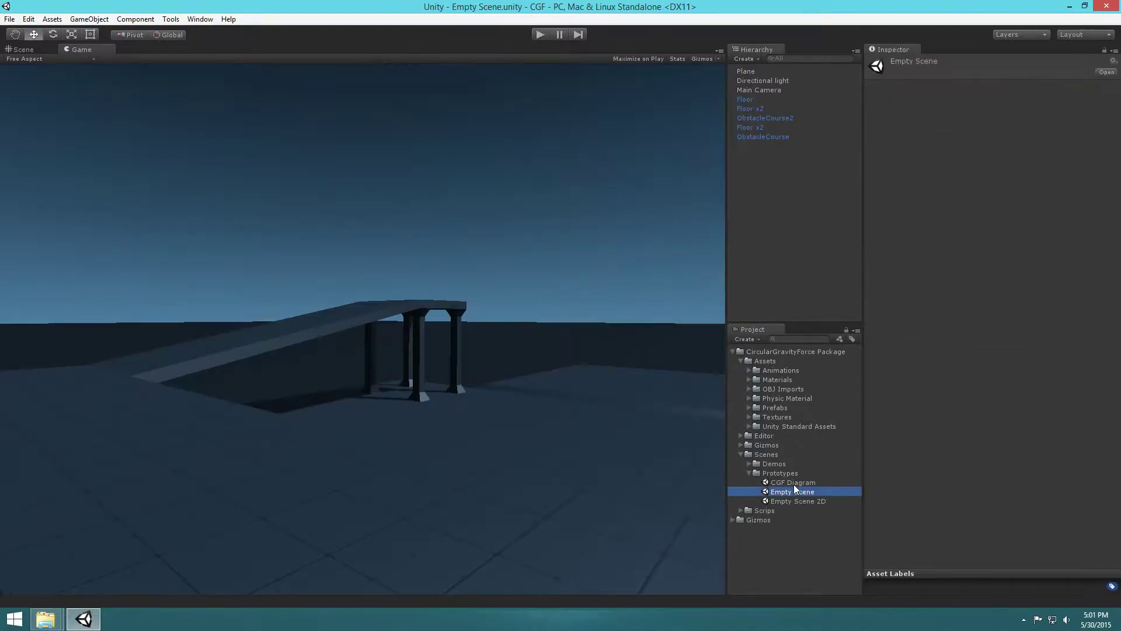
left_click_drag(731, 209, 824, 210)
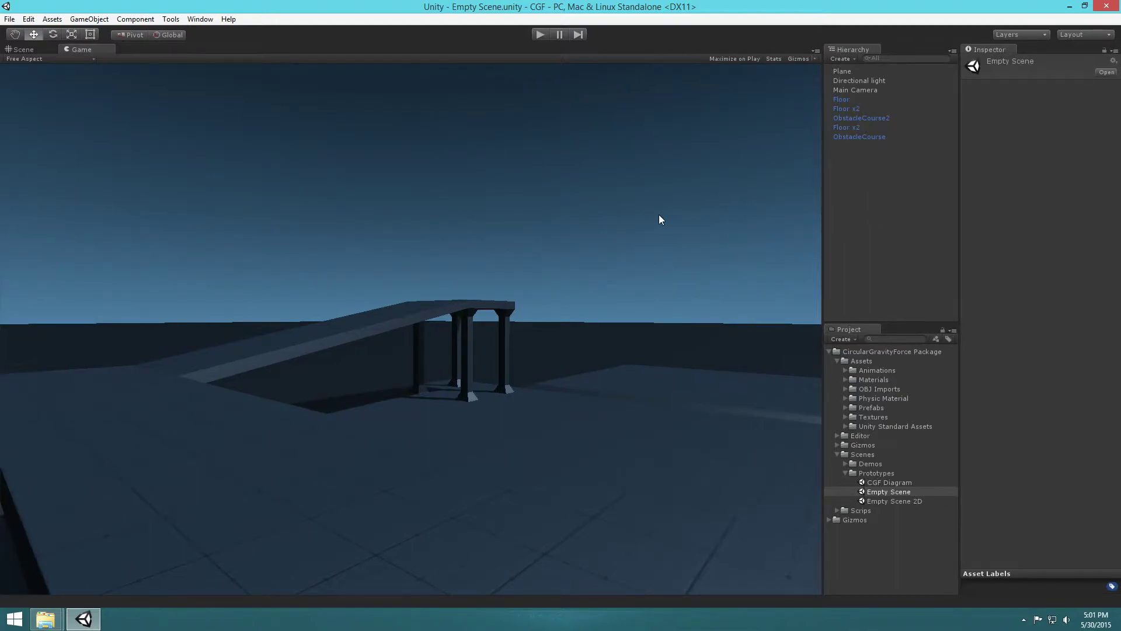
left_click(34, 50)
left_click_drag(479, 260, 851, 328, "alt")
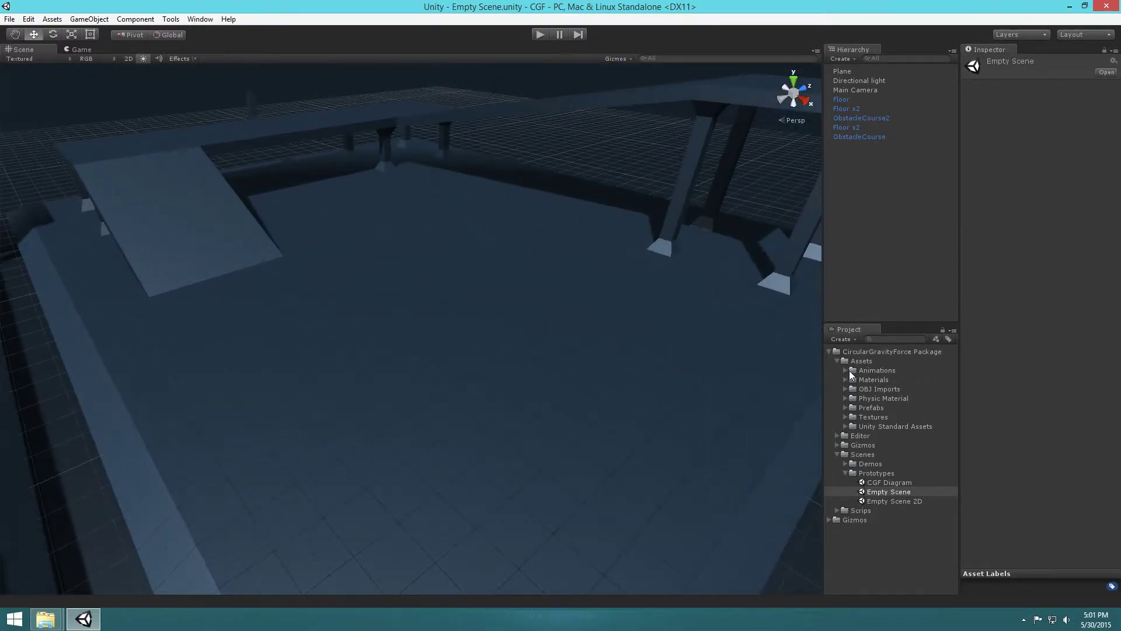
- Expand Prefabs > 3D > Physics Objects in the Project panel to show Sphere x2
left_click(845, 389)
left_click(845, 389)
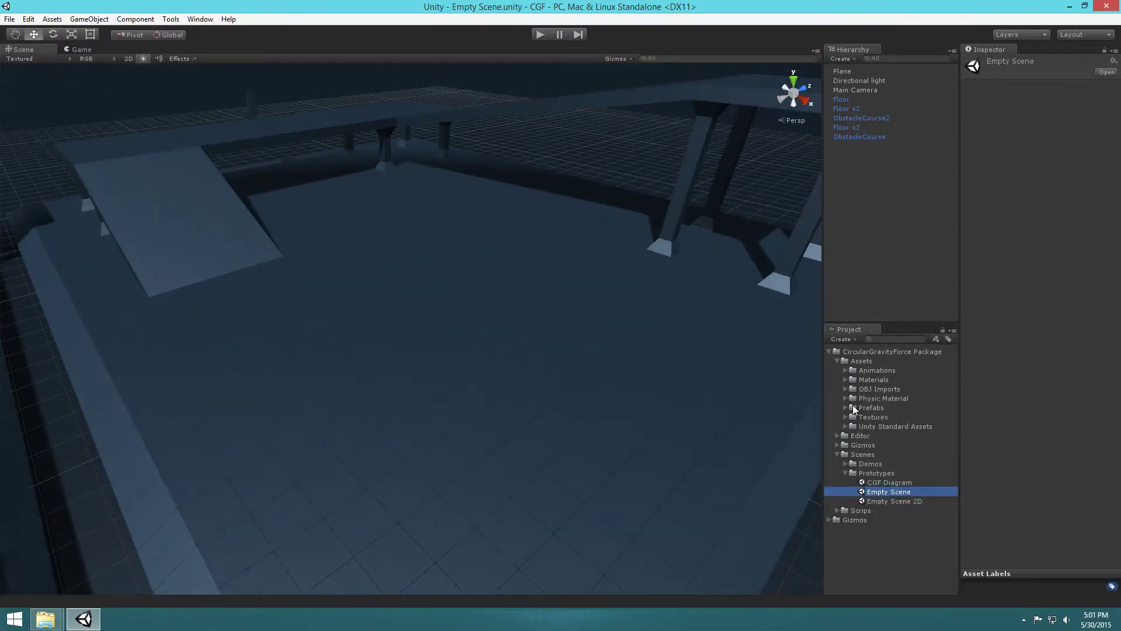
left_click(844, 408)
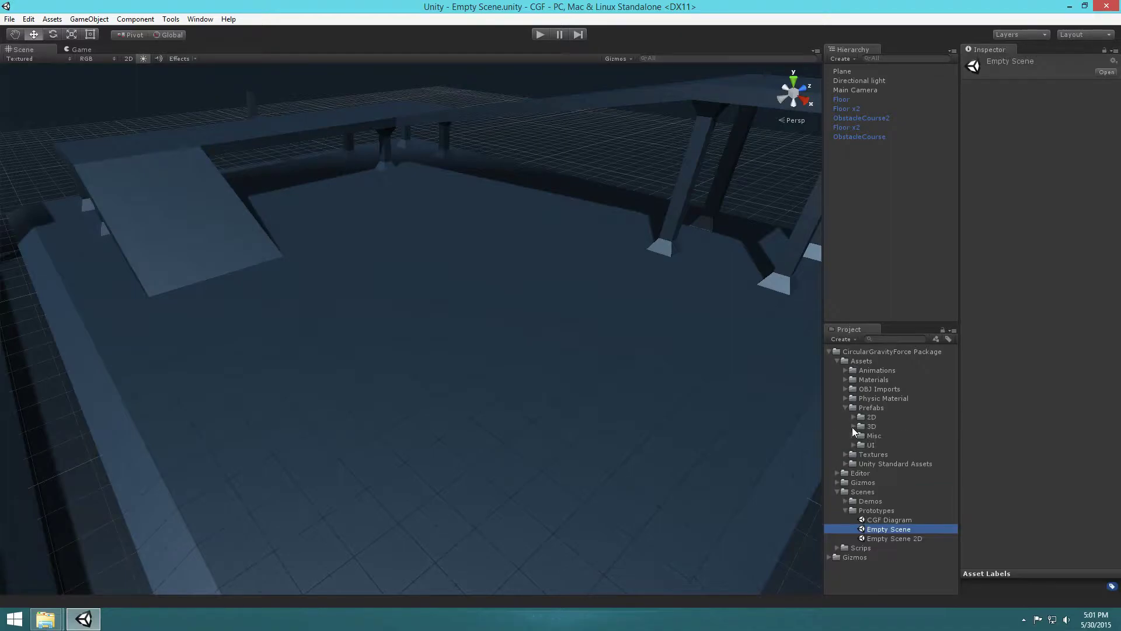
left_click(853, 426)
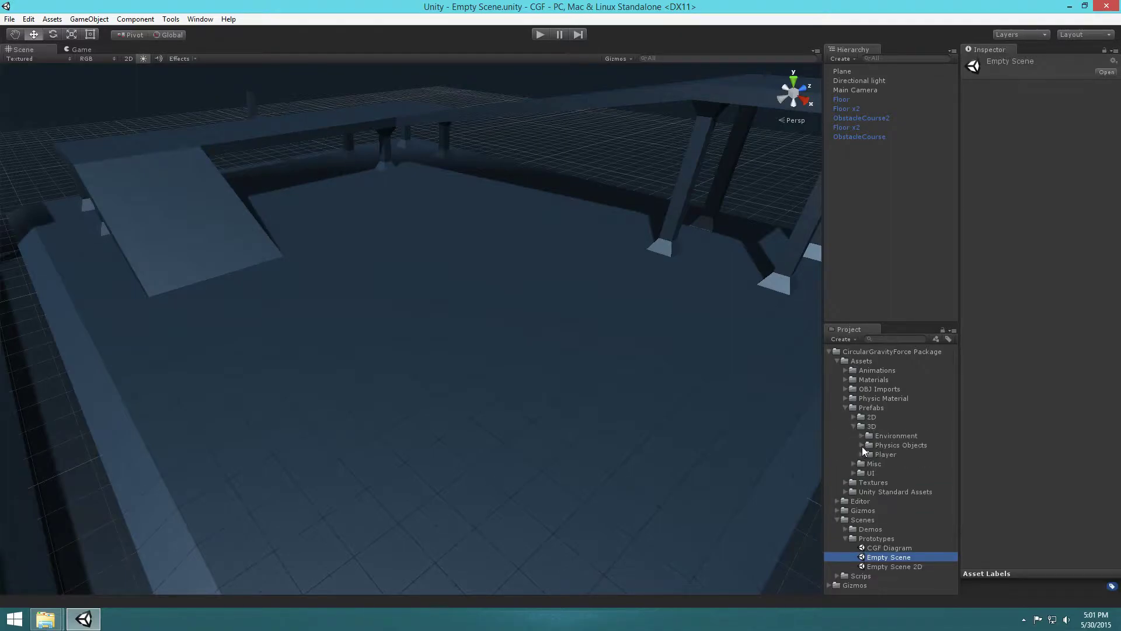
left_click(862, 446)
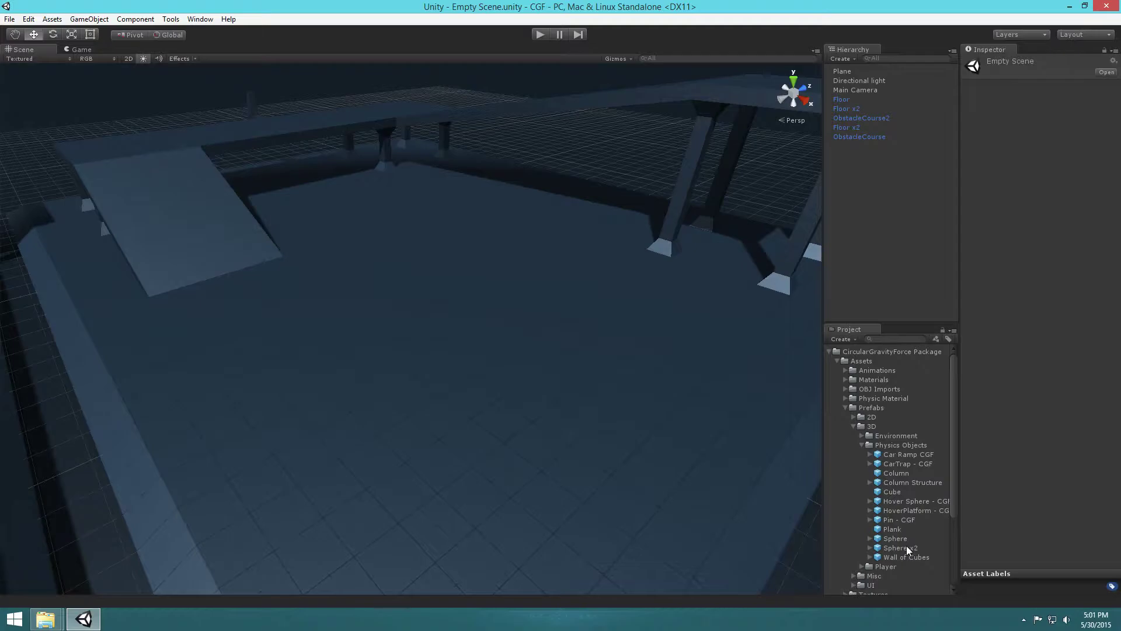
- Drop a Sphere x2 prefab into the scene at Y 5.5, rotated -90 degrees on X
left_click_drag(911, 546, 397, 363)
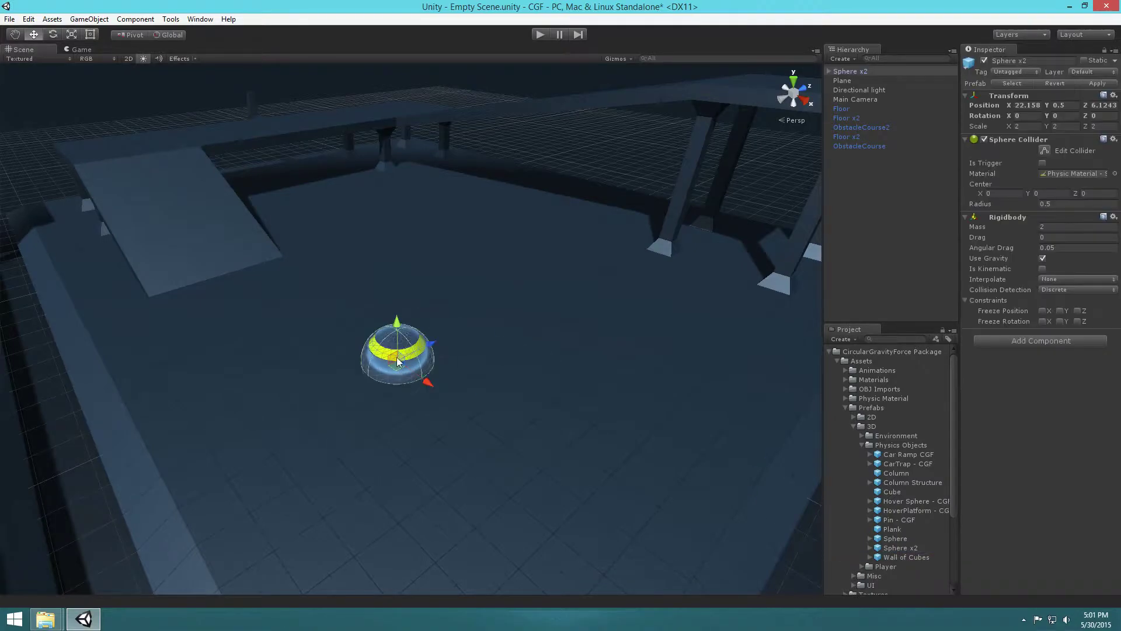
left_click_drag(404, 320, 417, 207)
key("e")
left_click_drag(358, 152, 242, 270)
left_click_drag(581, 242, 563, 151, "alt")
left_click_drag(422, 261, 485, 268, "alt")
scroll(485, 268, "up", 2)
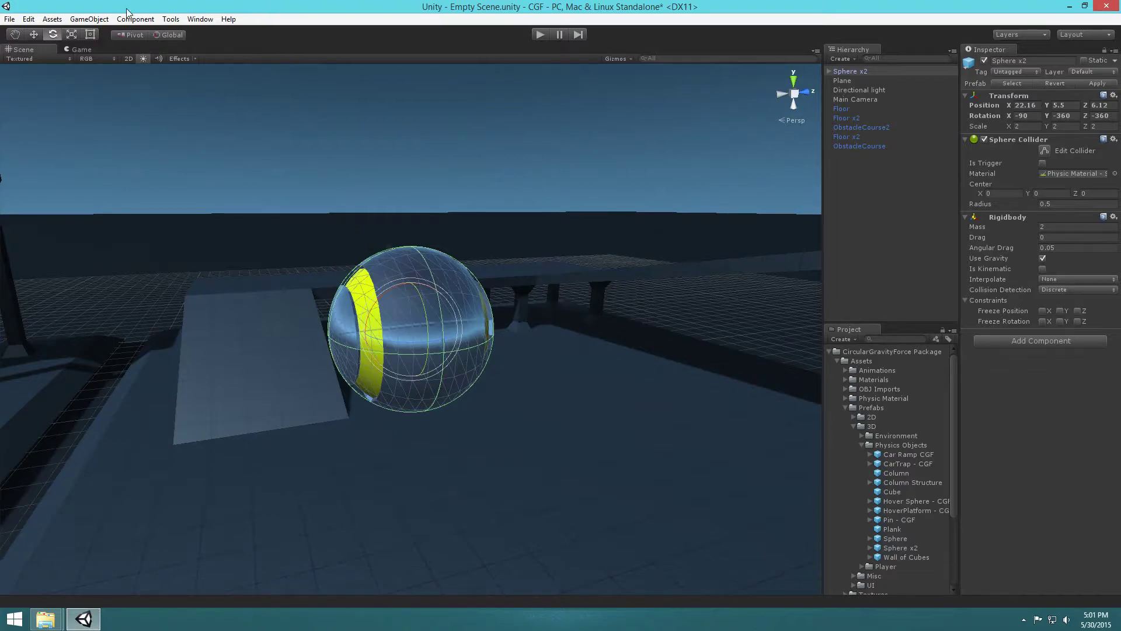
- Open the CGF 3 Wizard and set its shape to Ray Cast
left_click(171, 18)
mouse_move(188, 34)
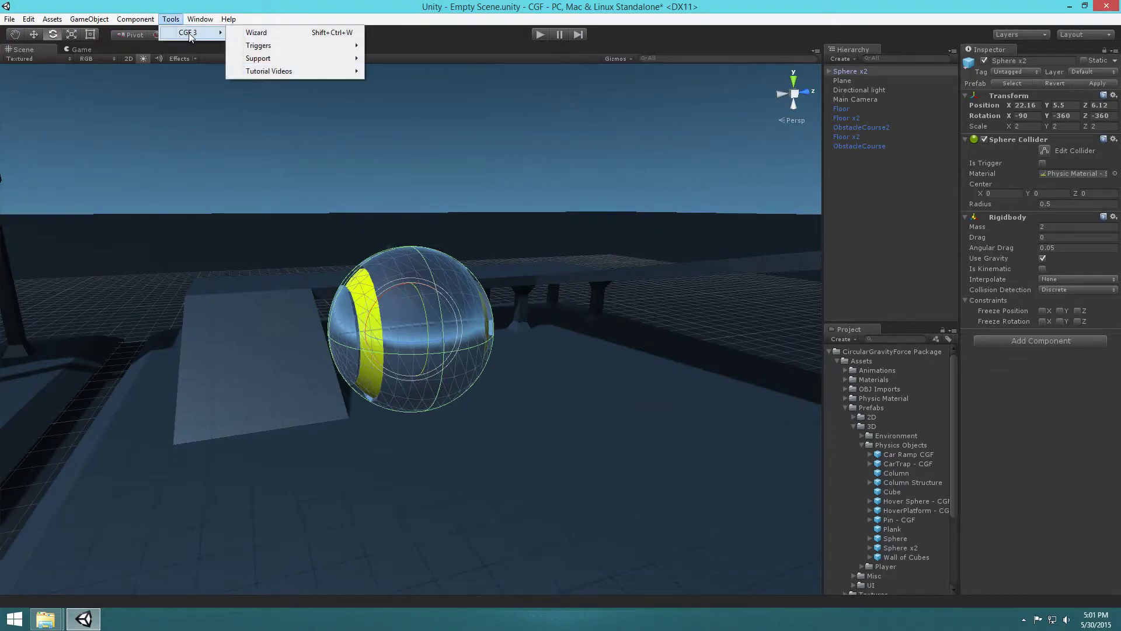
left_click(269, 33)
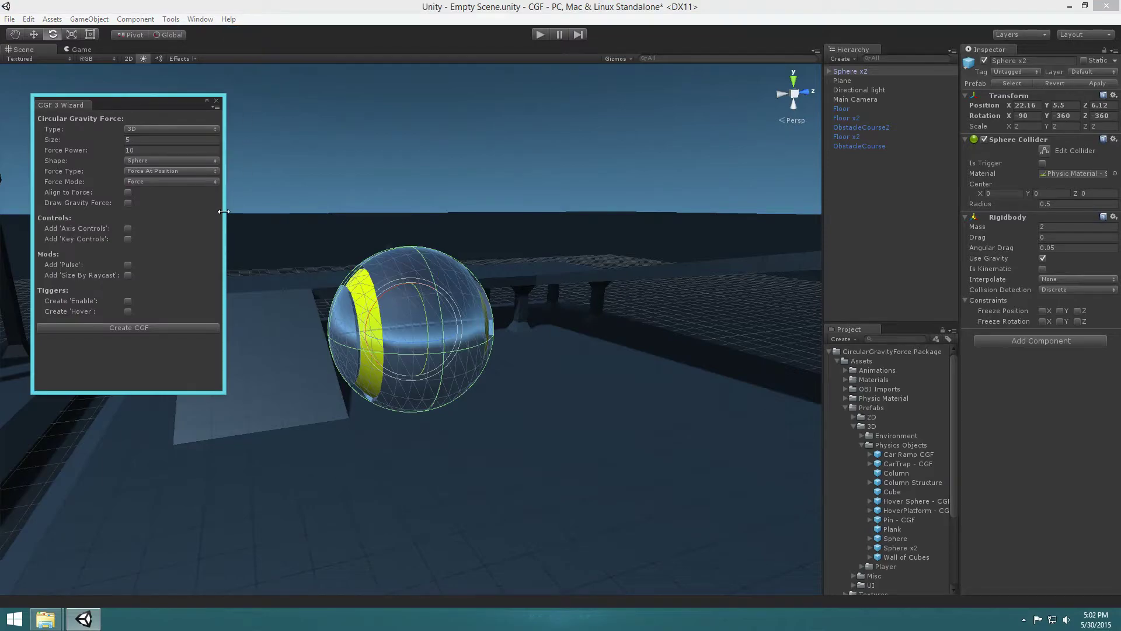
left_click(147, 160)
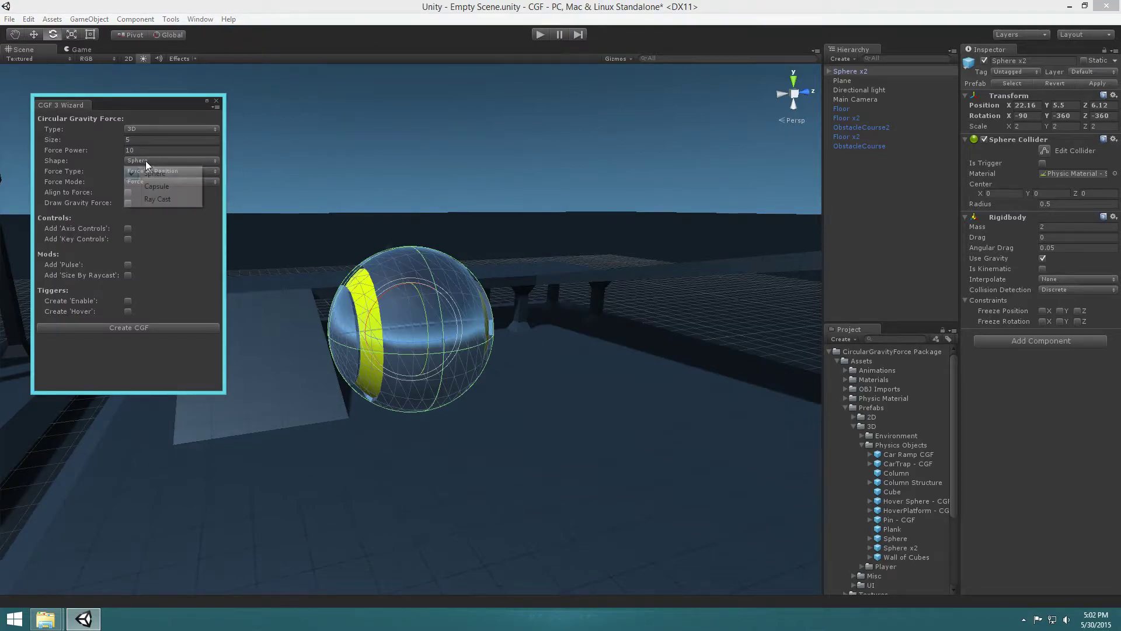
left_click(158, 199)
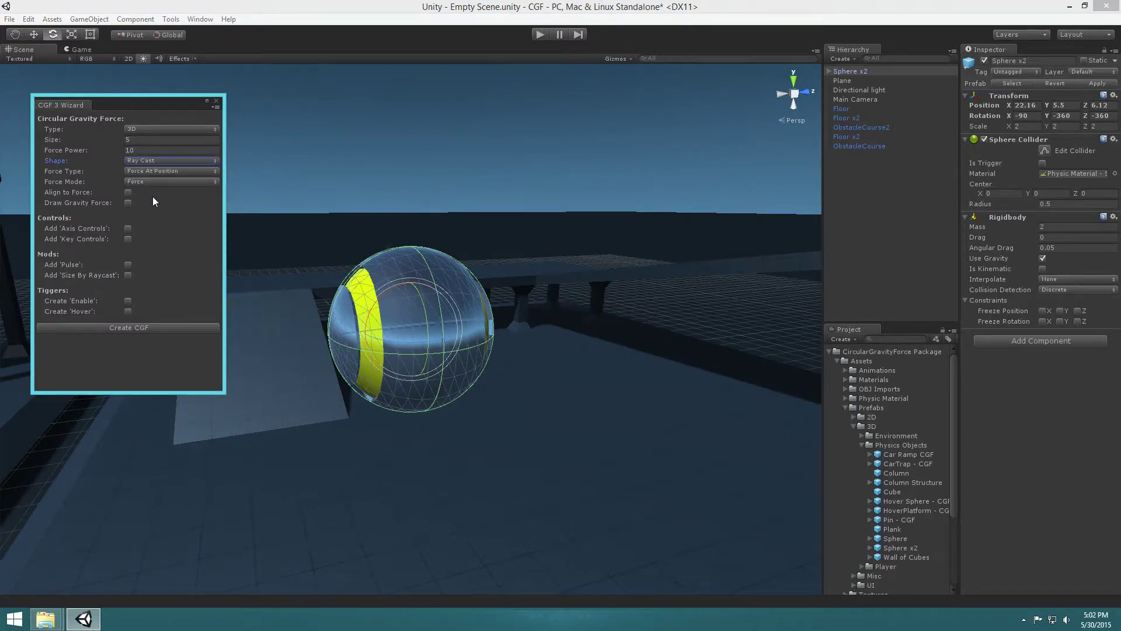
left_click(146, 162)
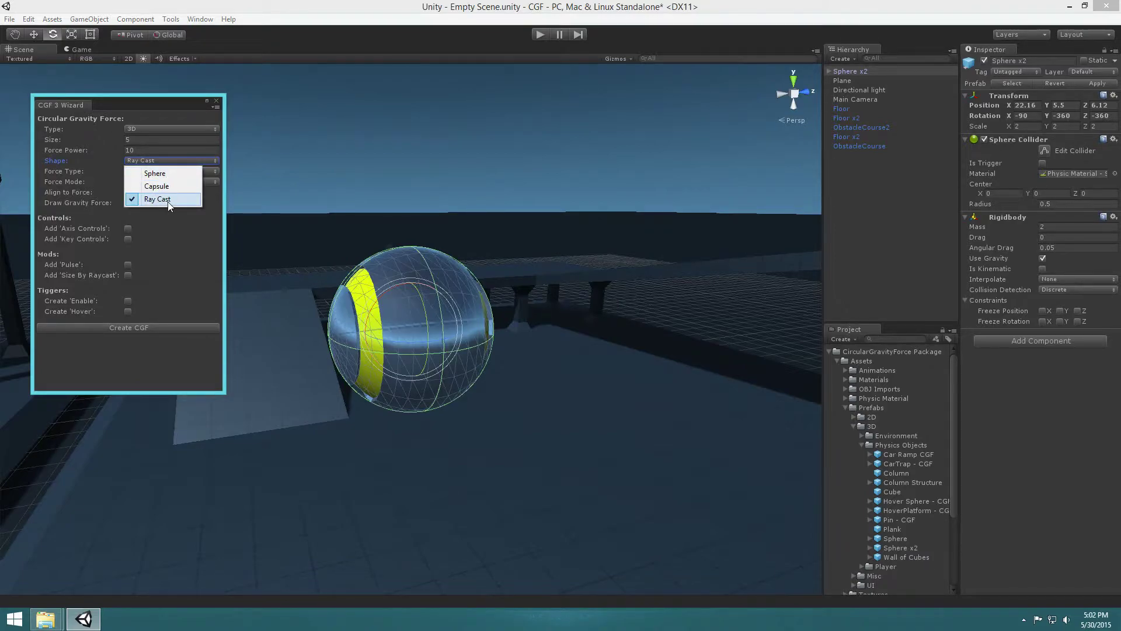
left_click(167, 201)
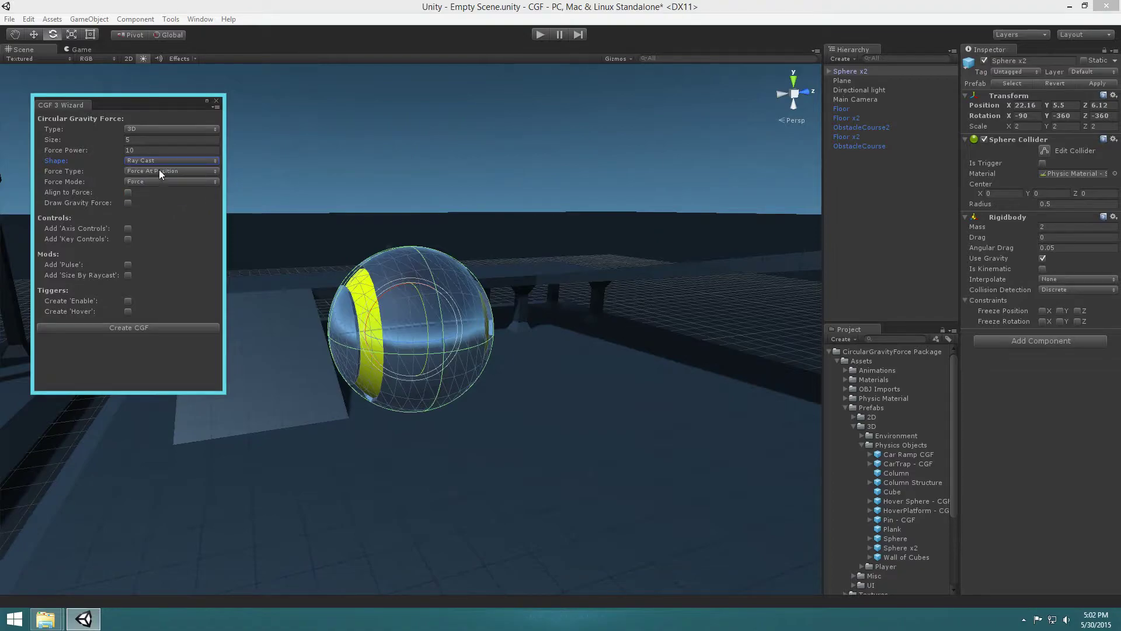
- Set the wizard's force type to Torque and its force mode to Force
left_click(176, 170)
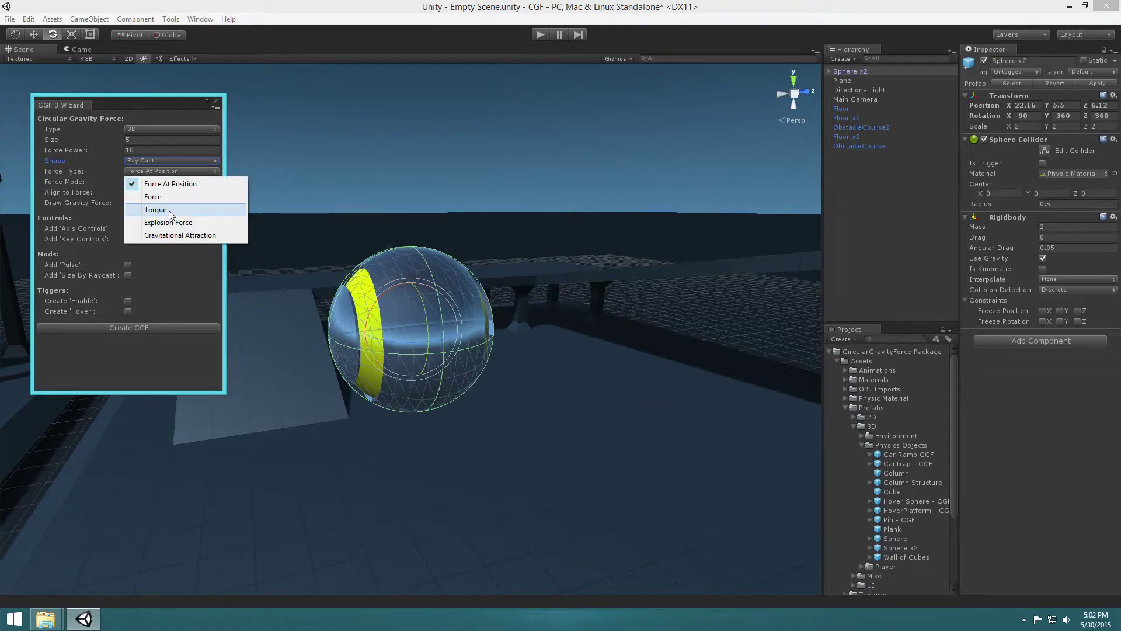
left_click(169, 210)
left_click(155, 181)
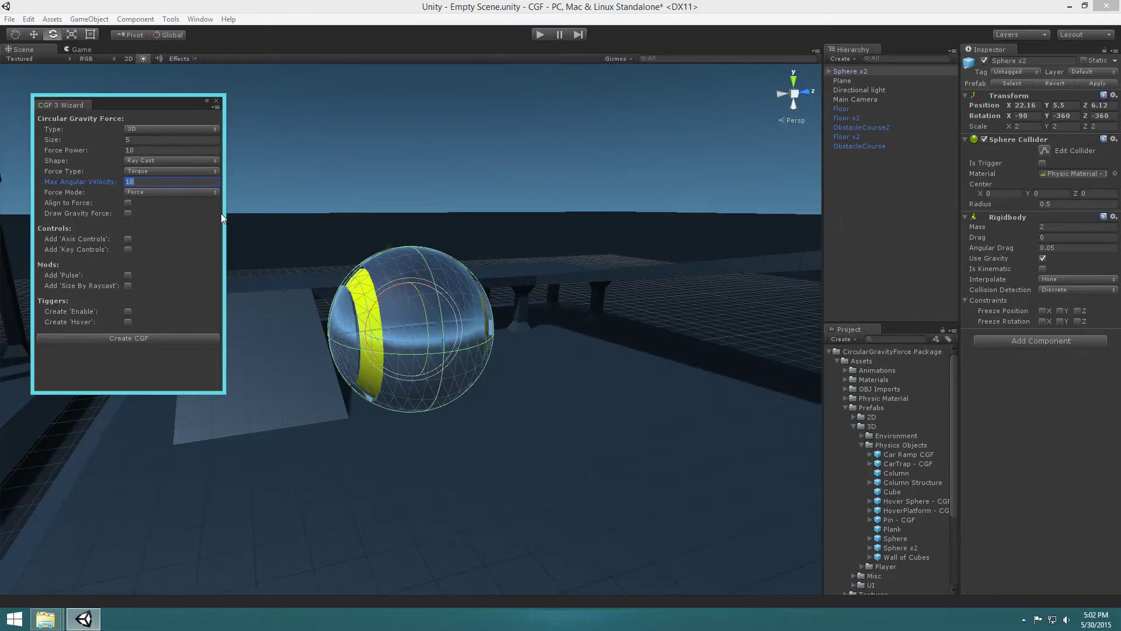
left_click(165, 193)
left_click(160, 208)
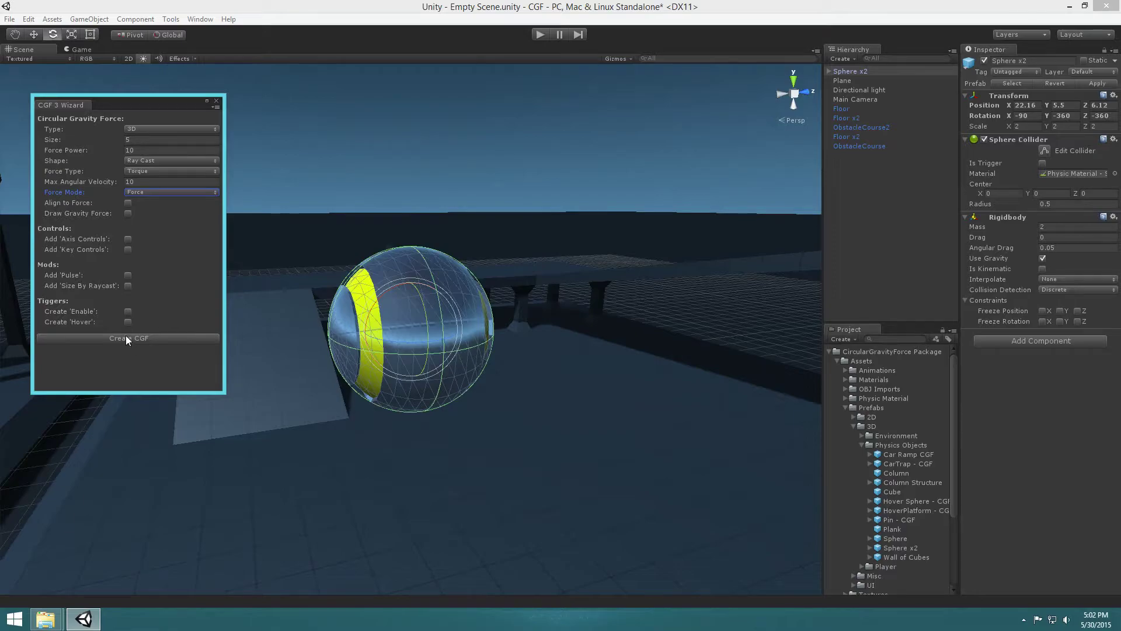
- Create the ray-cast torque CGF with Axis Controls enabled, then close the wizard
left_click(128, 239)
left_click(129, 341)
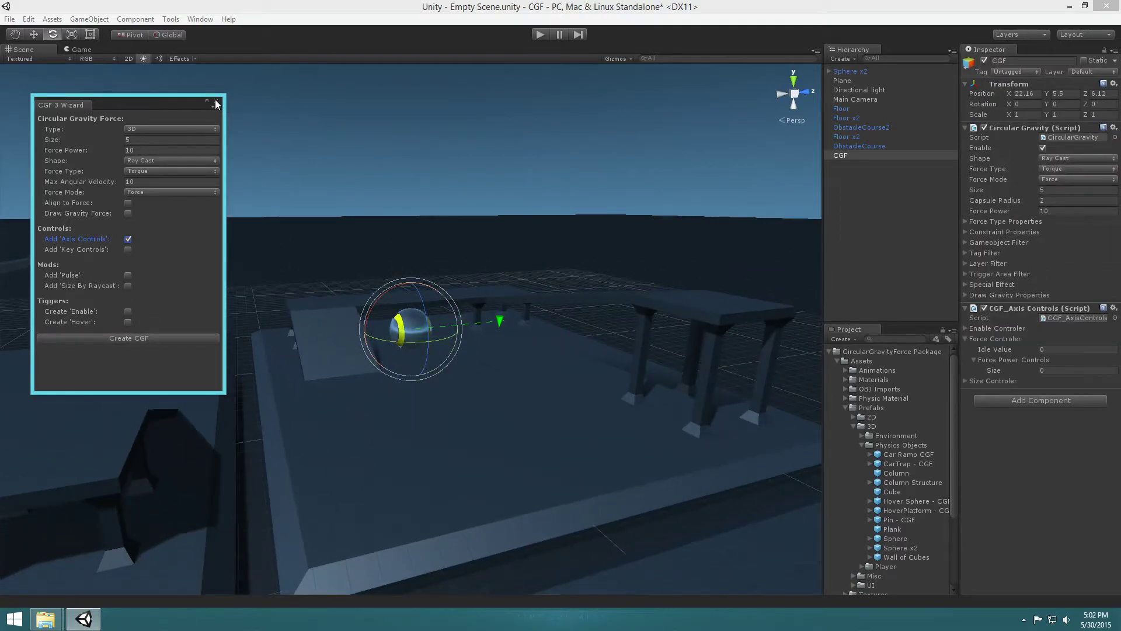
left_click(216, 100)
right_click_drag(415, 252, 411, 328)
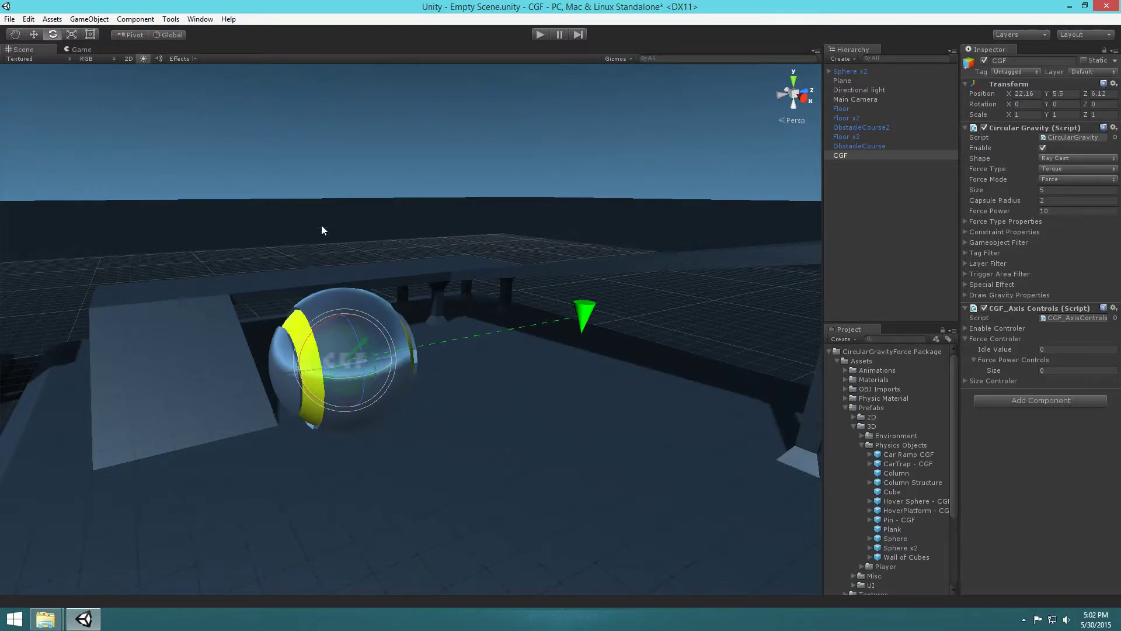
- Turn the CGF to about -90 degrees on Y and move it to X 23.66
left_click_drag(338, 377, 496, 386)
key("ctrl+z")
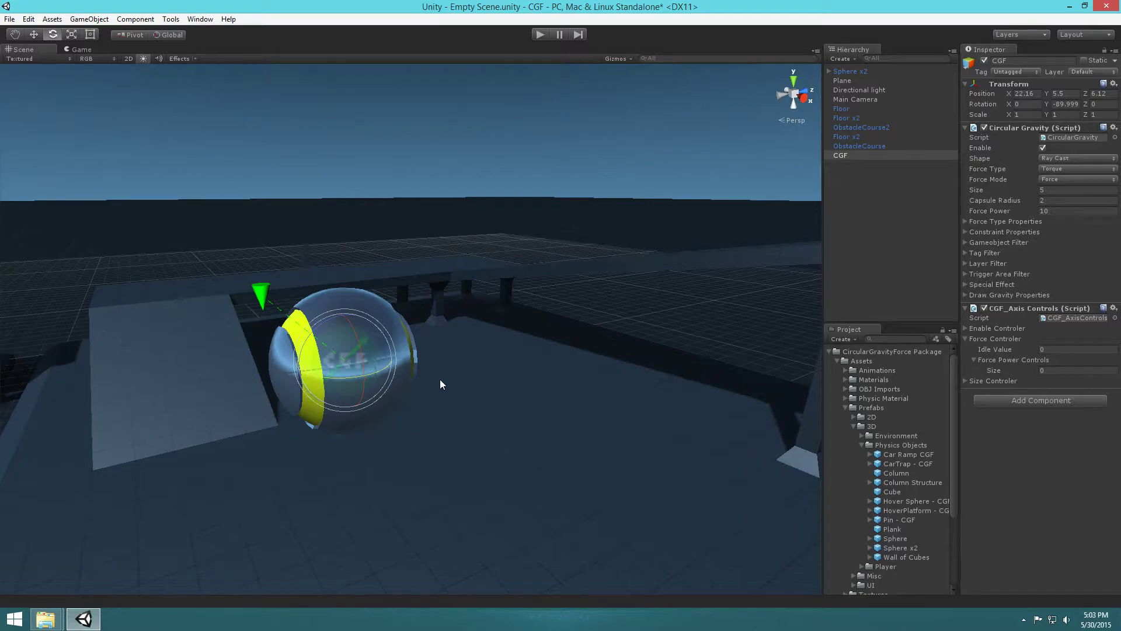
key("w")
left_click_drag(492, 388, 621, 415, "alt")
left_click_drag(451, 369, 577, 390)
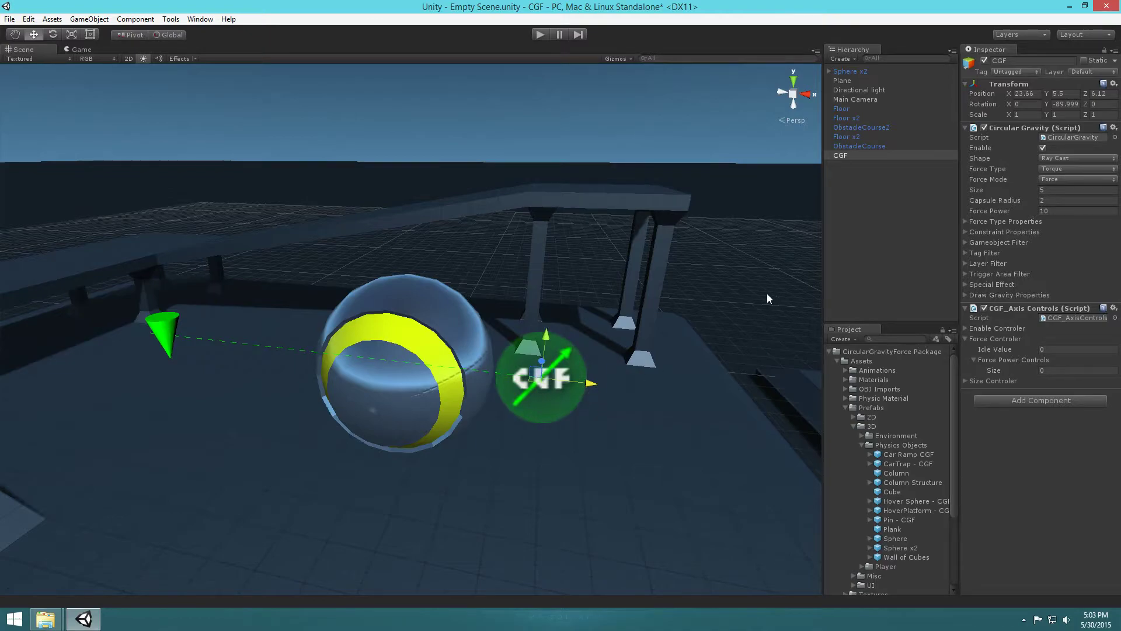
- Reduce the CGF's Circular Gravity size from 5 to 3
left_click(1057, 192)
type("3")
right_click_drag(260, 272, 361, 271)
scroll(361, 270, "down", 5)
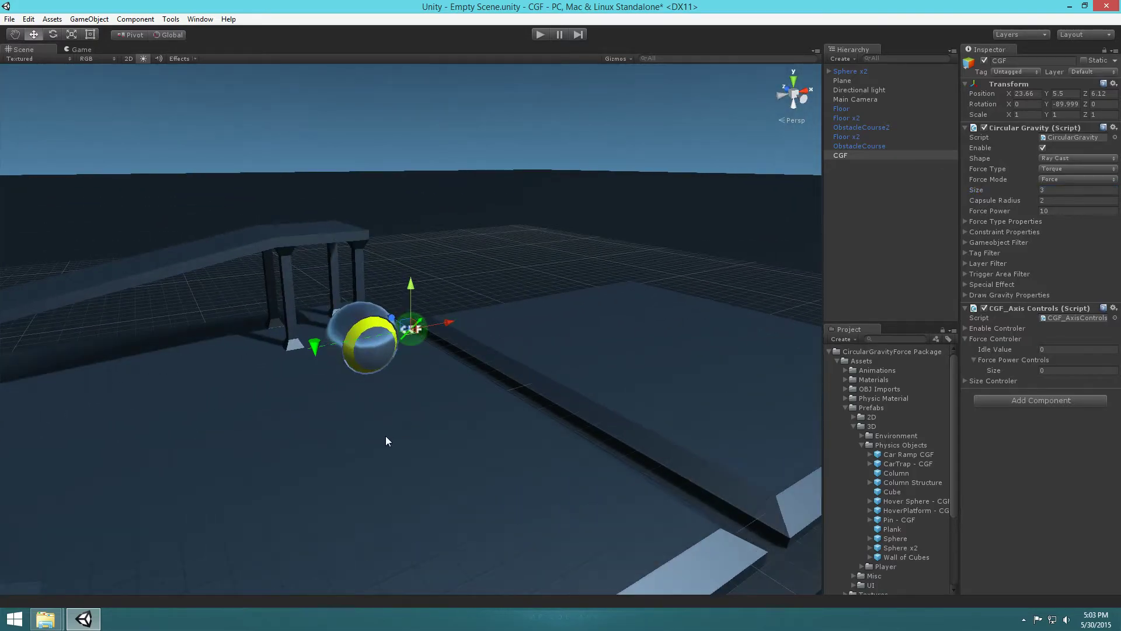
scroll(385, 435, "up", 3)
left_click_drag(472, 339, 355, 354, "alt")
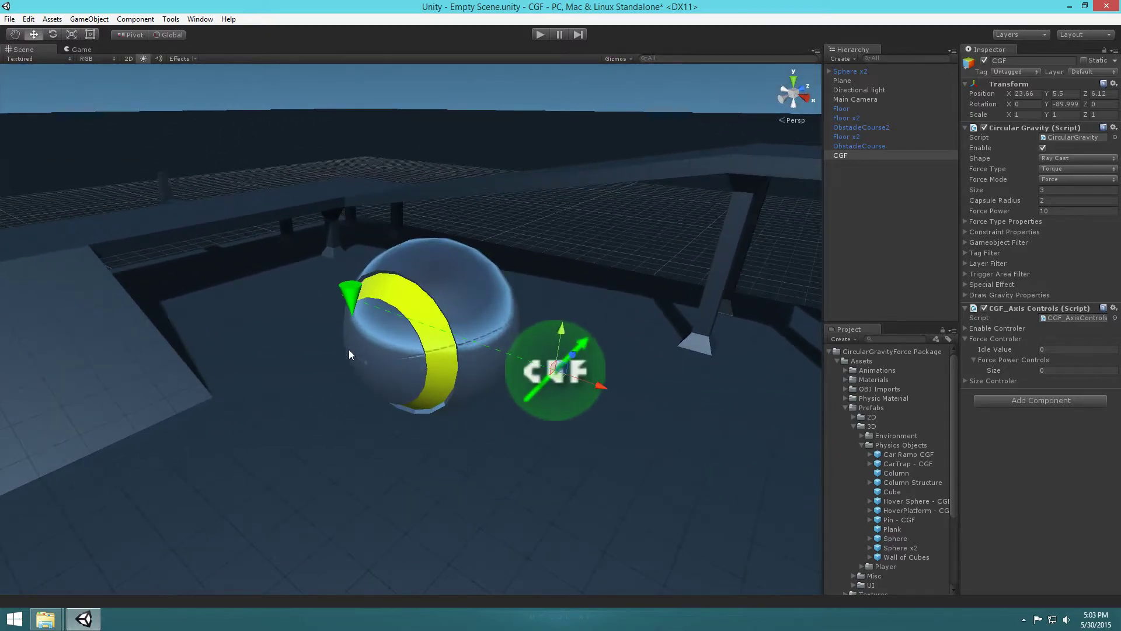
- Parent the CGF object under Sphere x2 in the Hierarchy
left_click(880, 262)
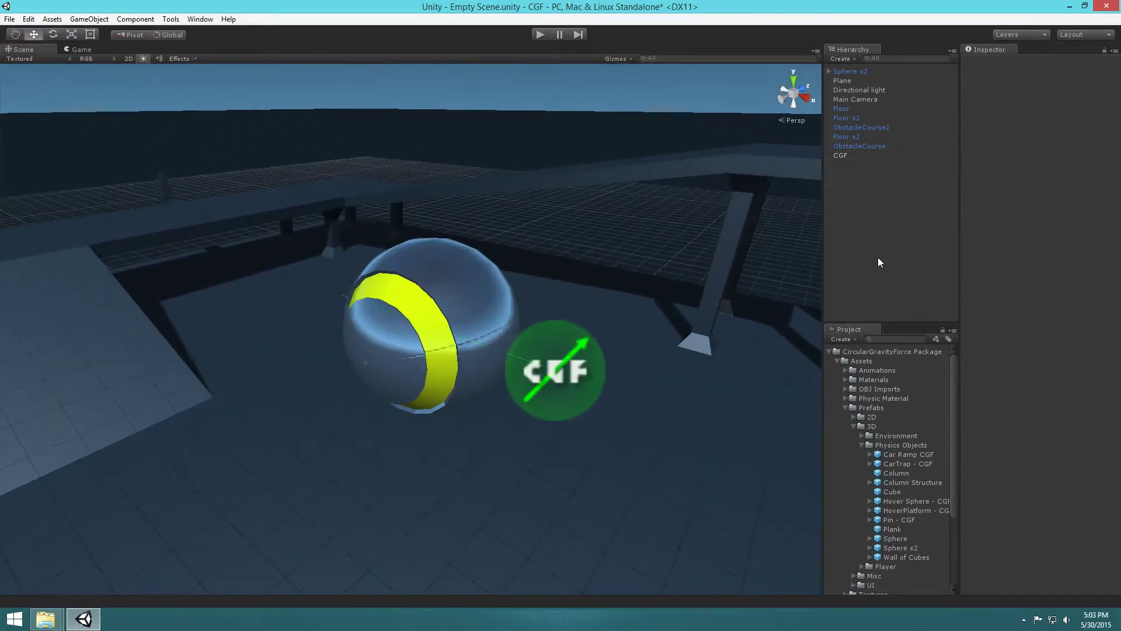
left_click(840, 156)
left_click_drag(842, 155, 850, 70)
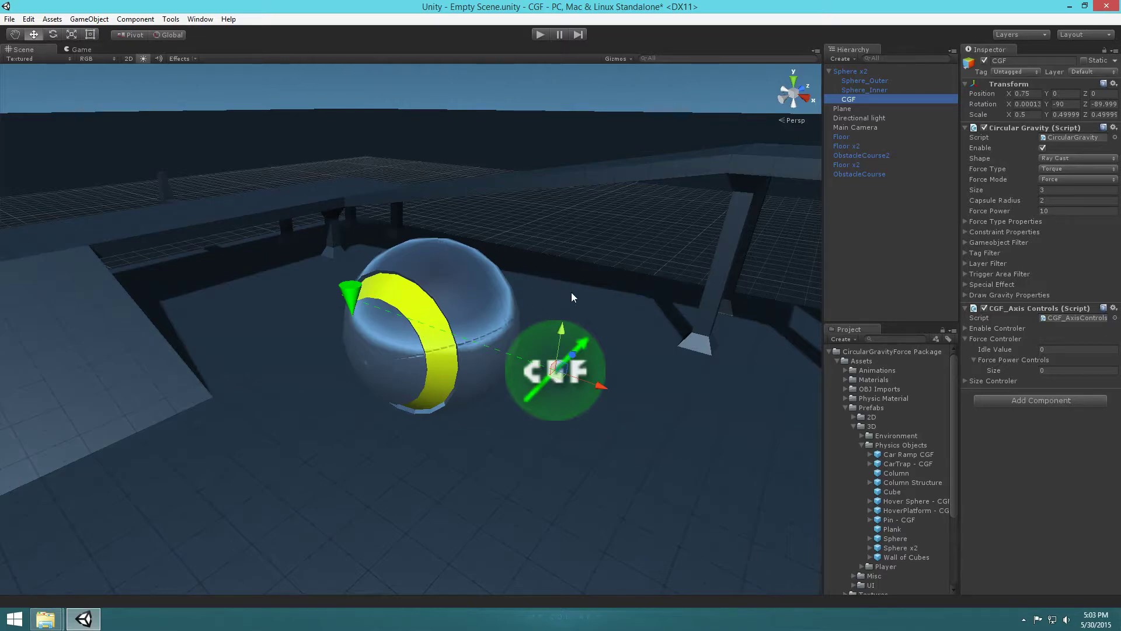
left_click_drag(760, 227, 509, 272, "alt")
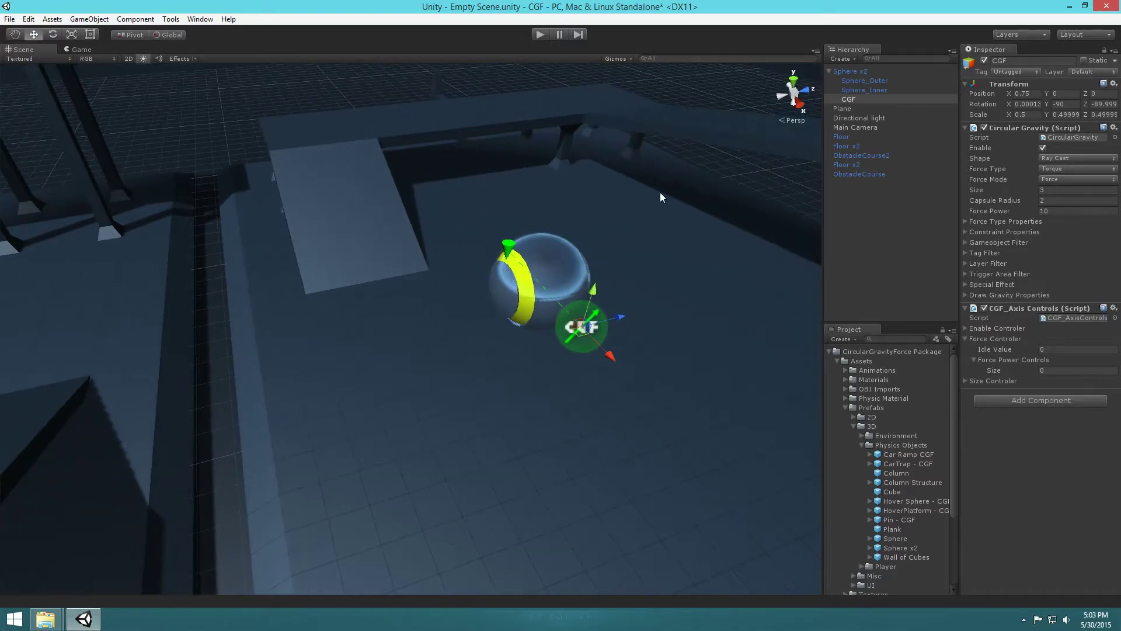
- Align the Main Camera with the current scene view, then reselect the CGF
left_click(857, 128)
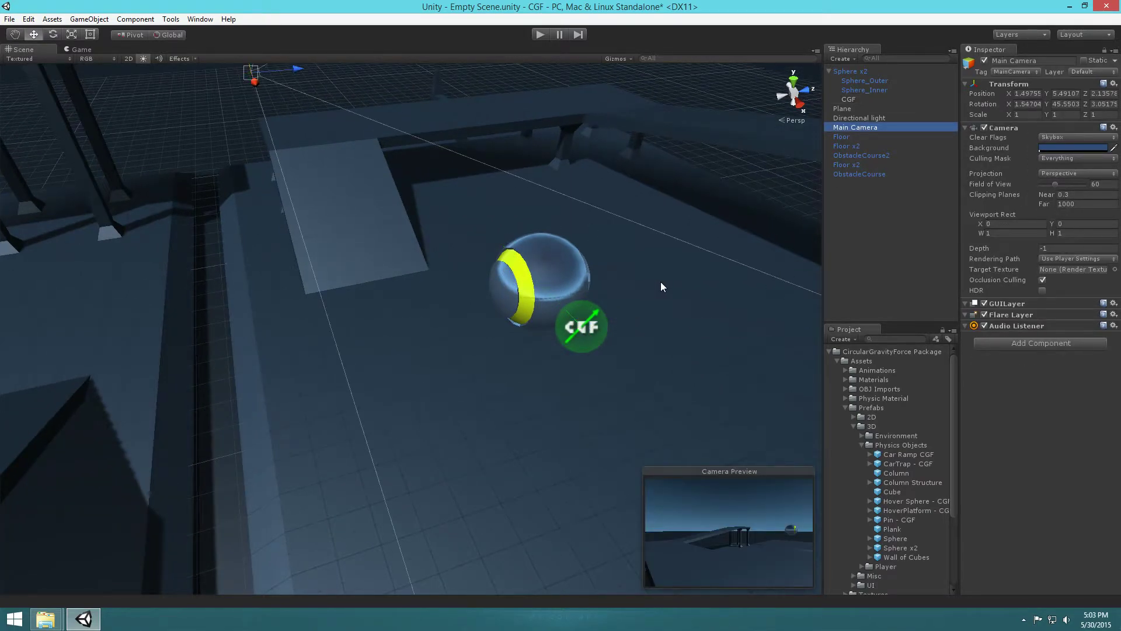
key("ctrl+shift+f")
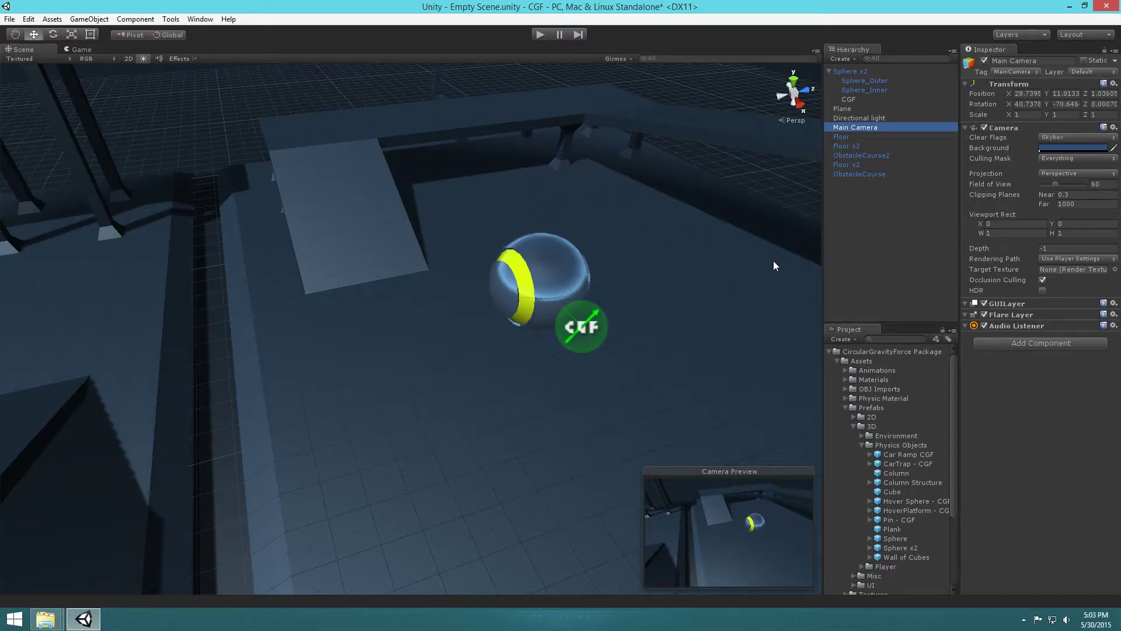
left_click(847, 99)
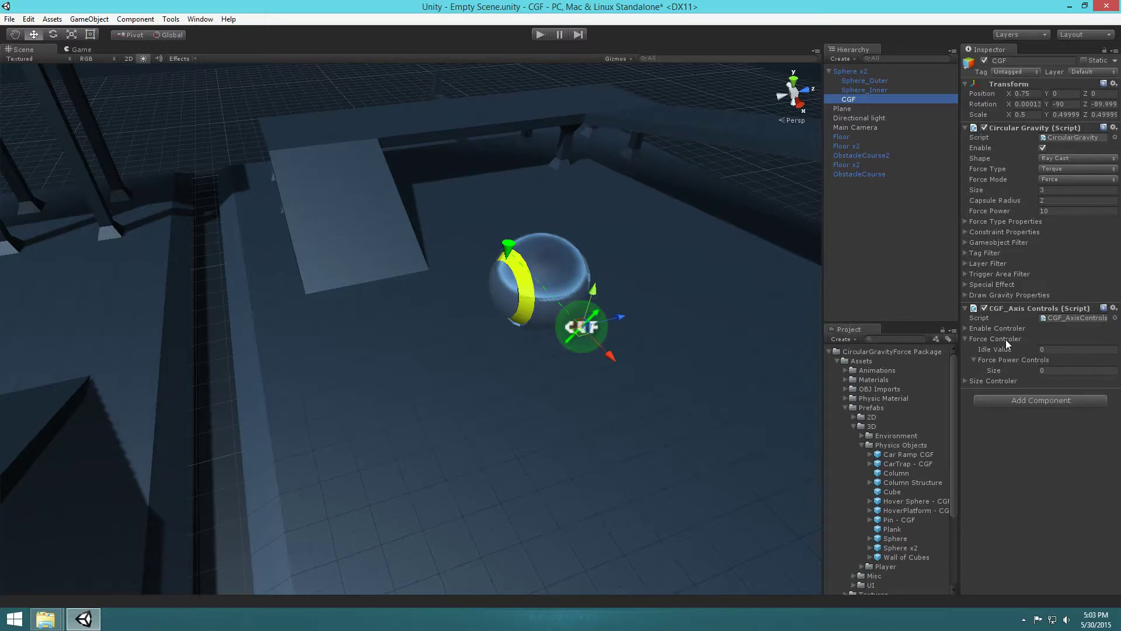
- Keep idle value 0 and add one force power control bound to the Vertical axis
left_click(1053, 349)
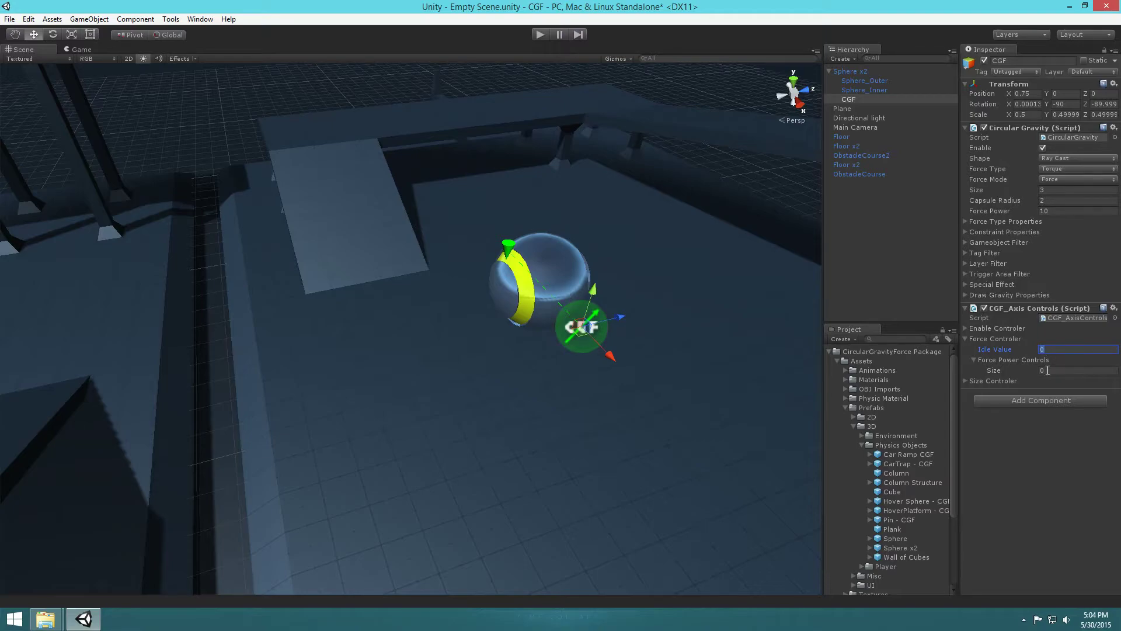
left_click(1047, 370)
type("1")
key("Return")
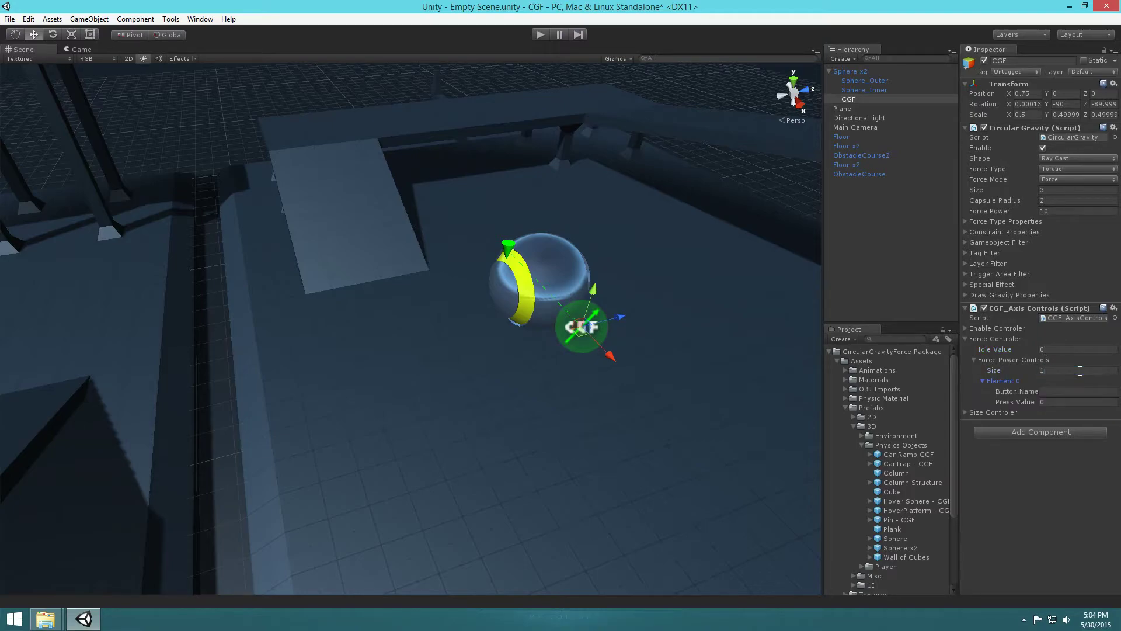
left_click(1057, 390)
type("Vert")
type("rtical")
key("Tab")
left_click(541, 34)
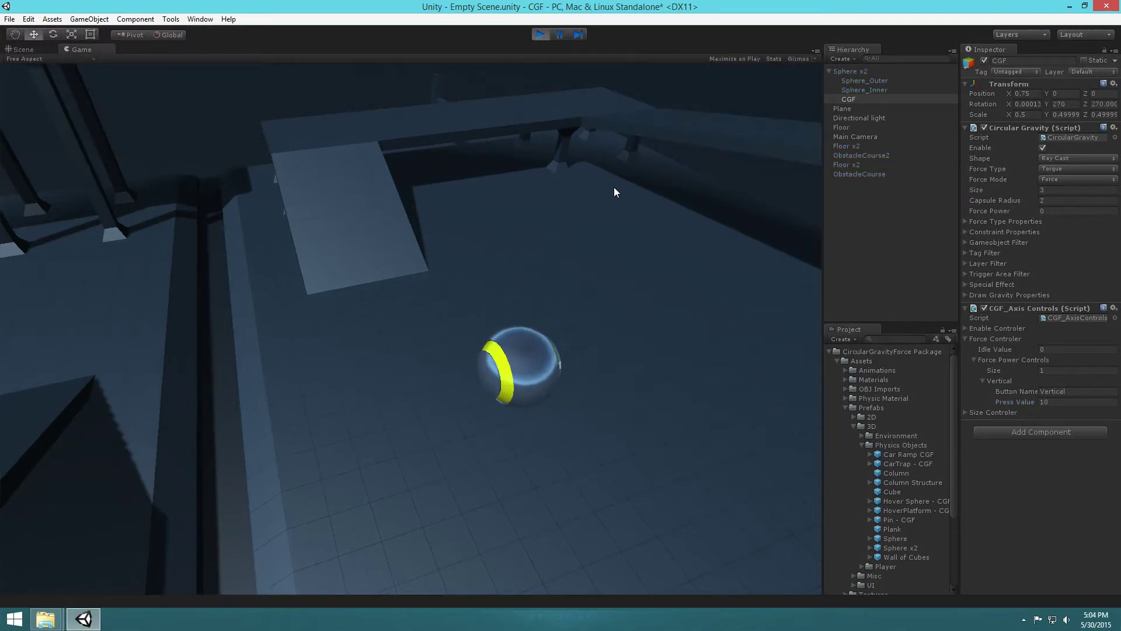
left_click(798, 59)
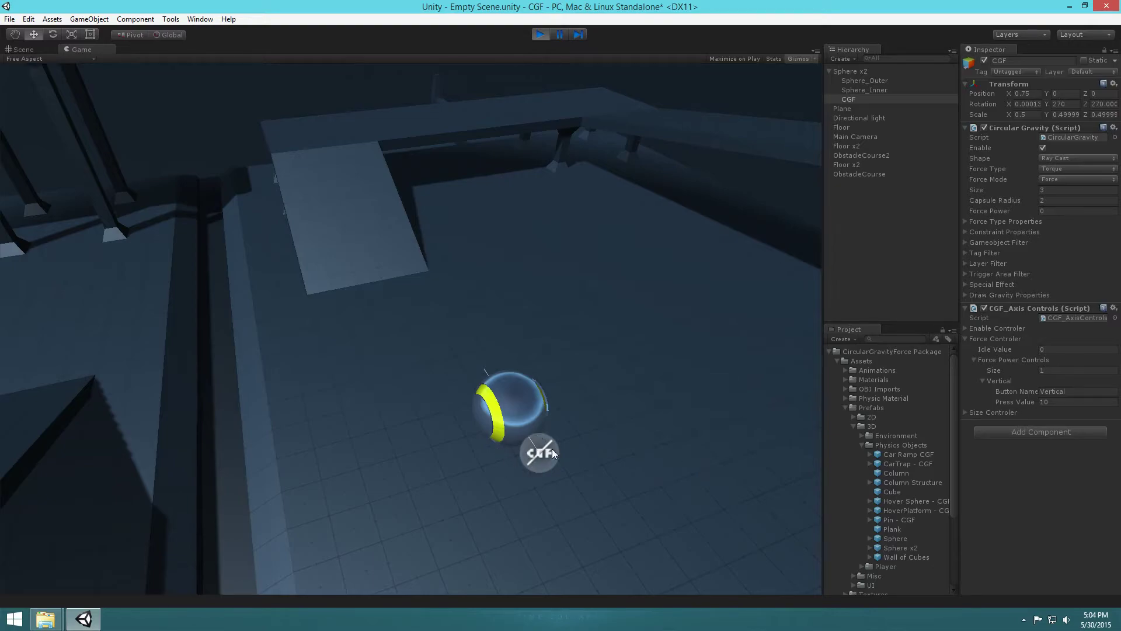
key("Up")
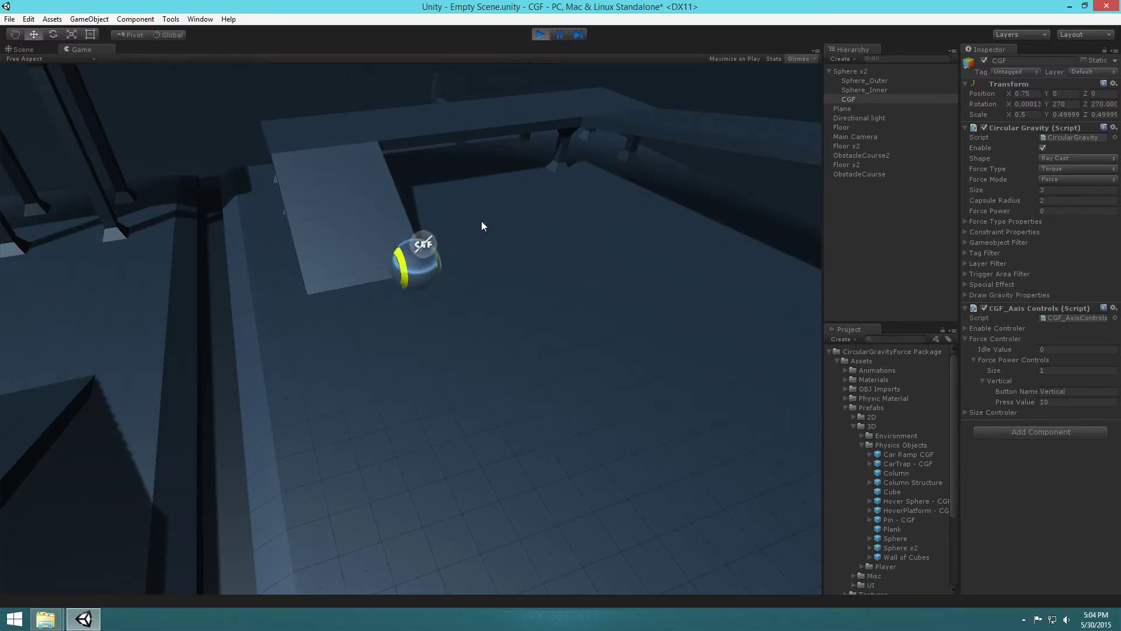
key("Up")
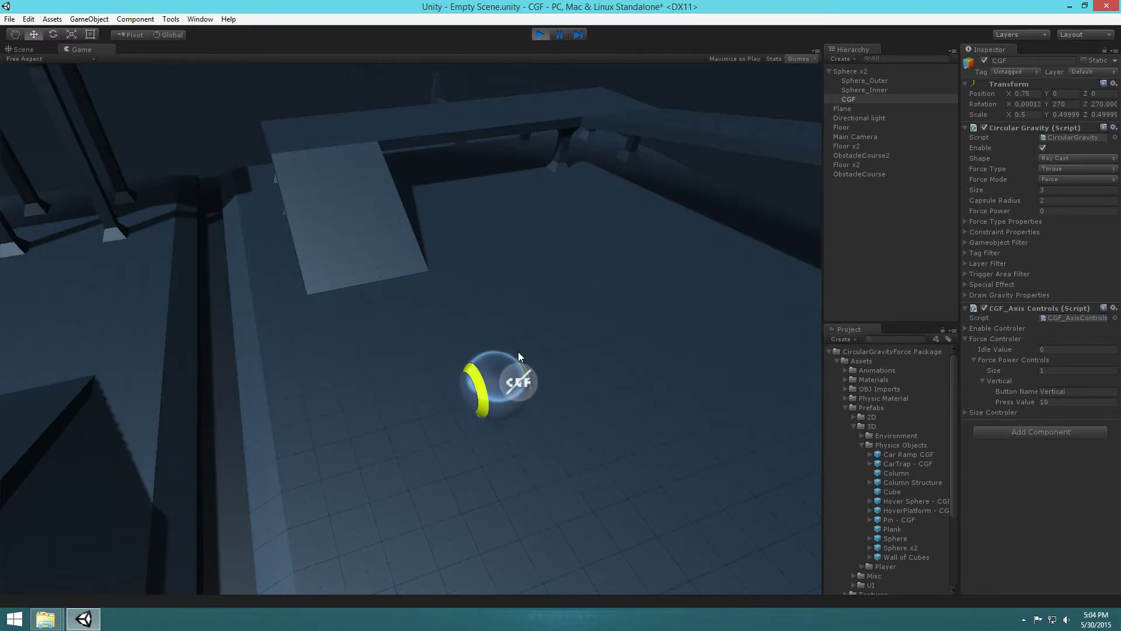
left_click(542, 35)
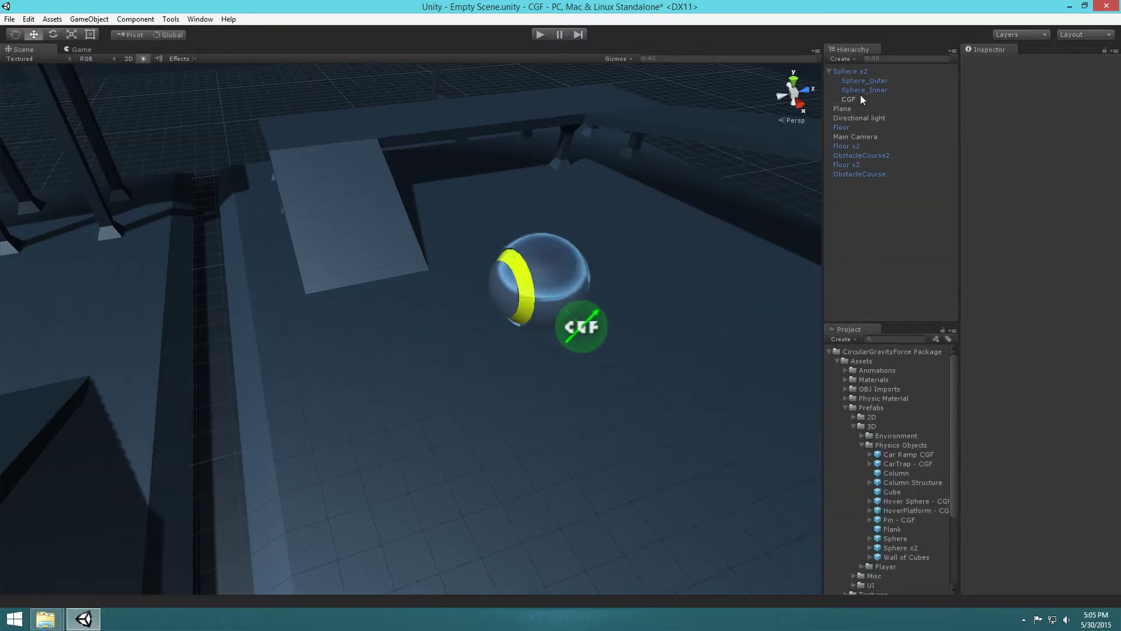
- Create an empty child under Sphere x2 and move it to the first child position
left_click(850, 71)
key("f")
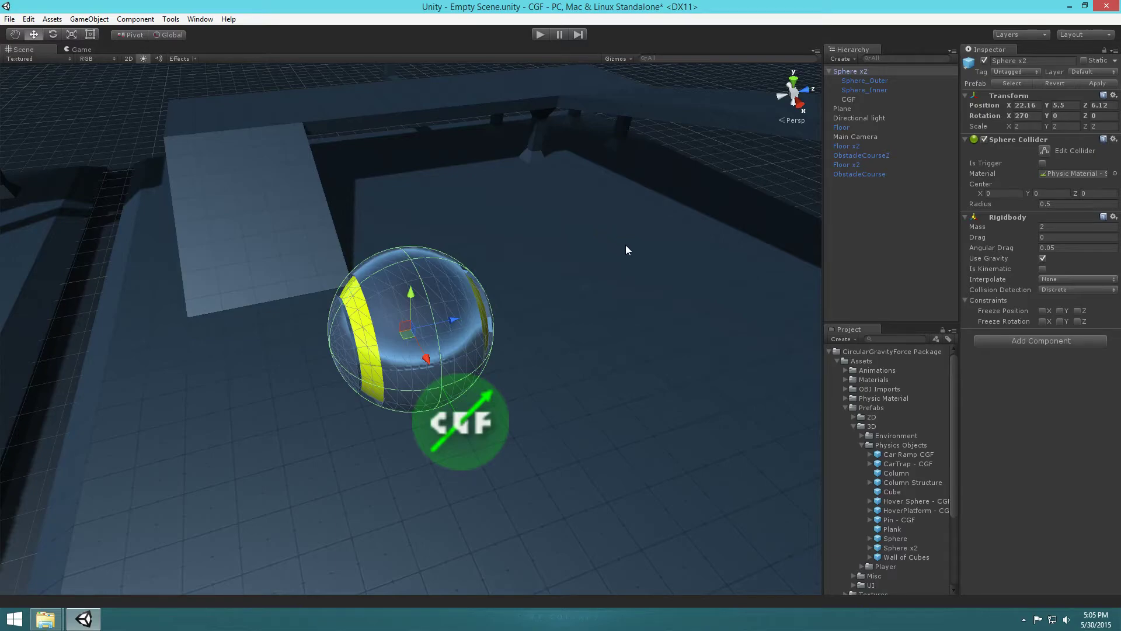
right_click(874, 207)
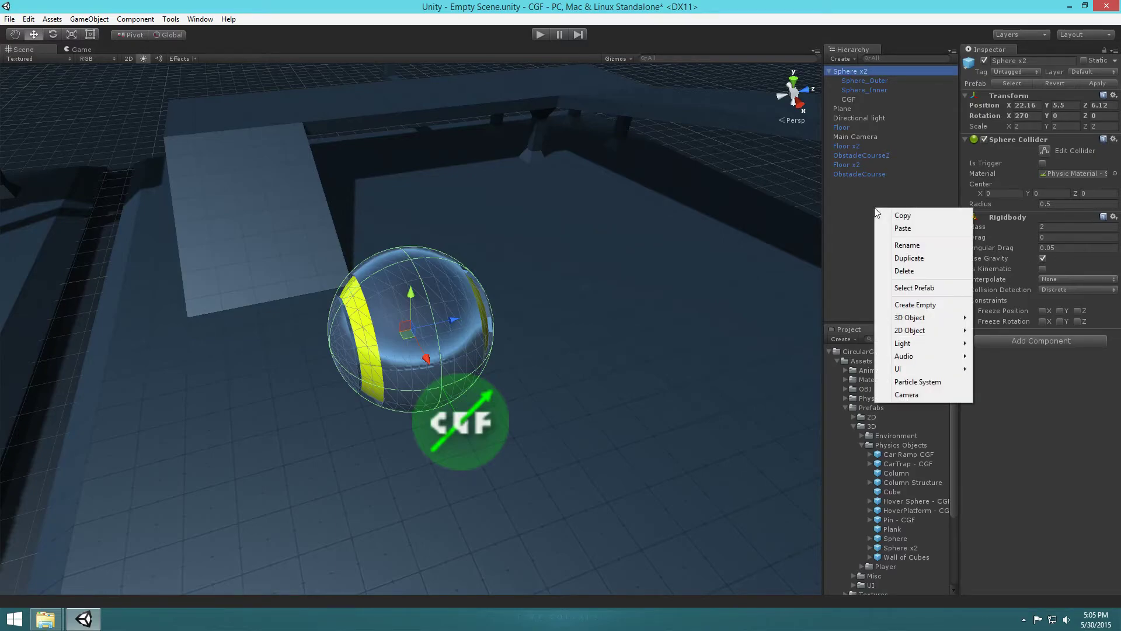
left_click(905, 304)
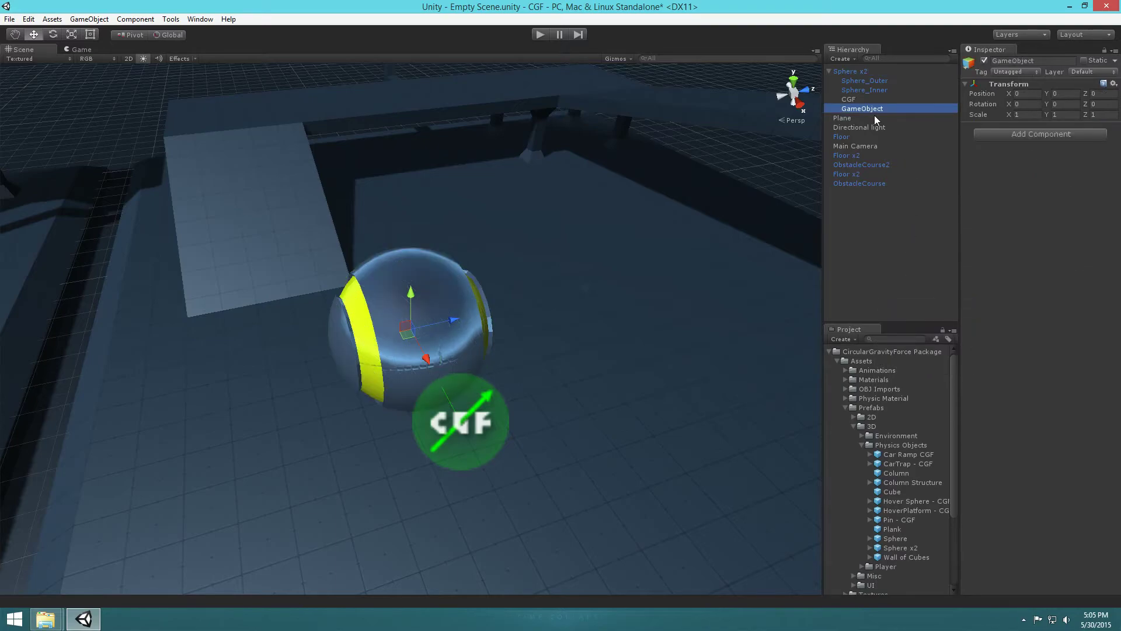
left_click_drag(867, 111, 859, 76)
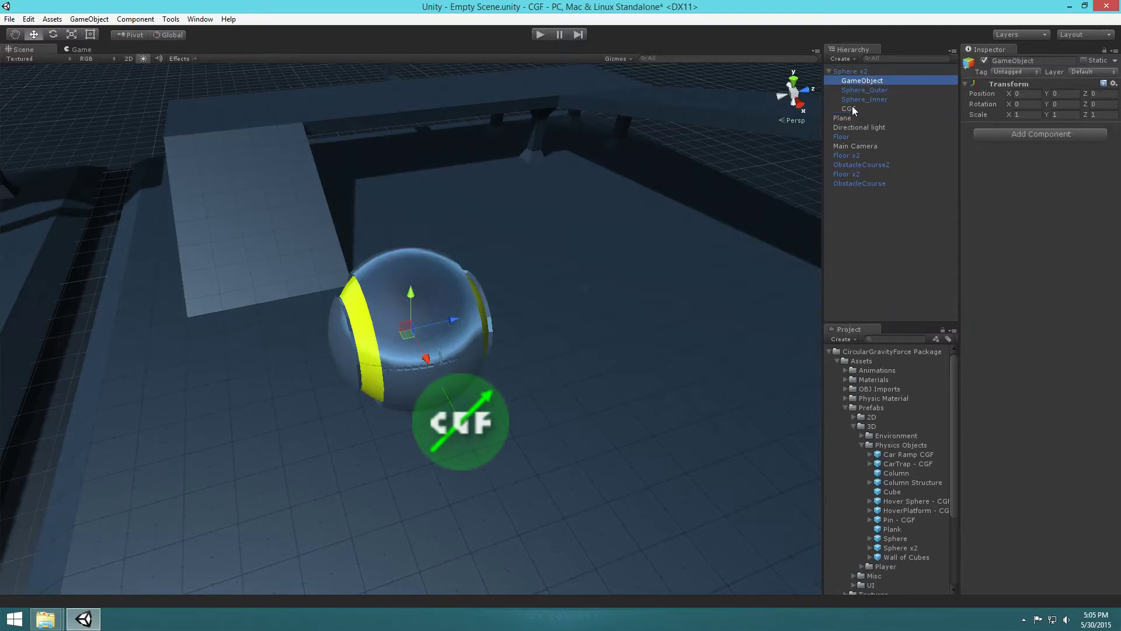
- Nest the CGF inside the new empty object and rename that object to 'Pivot'
left_click(848, 109)
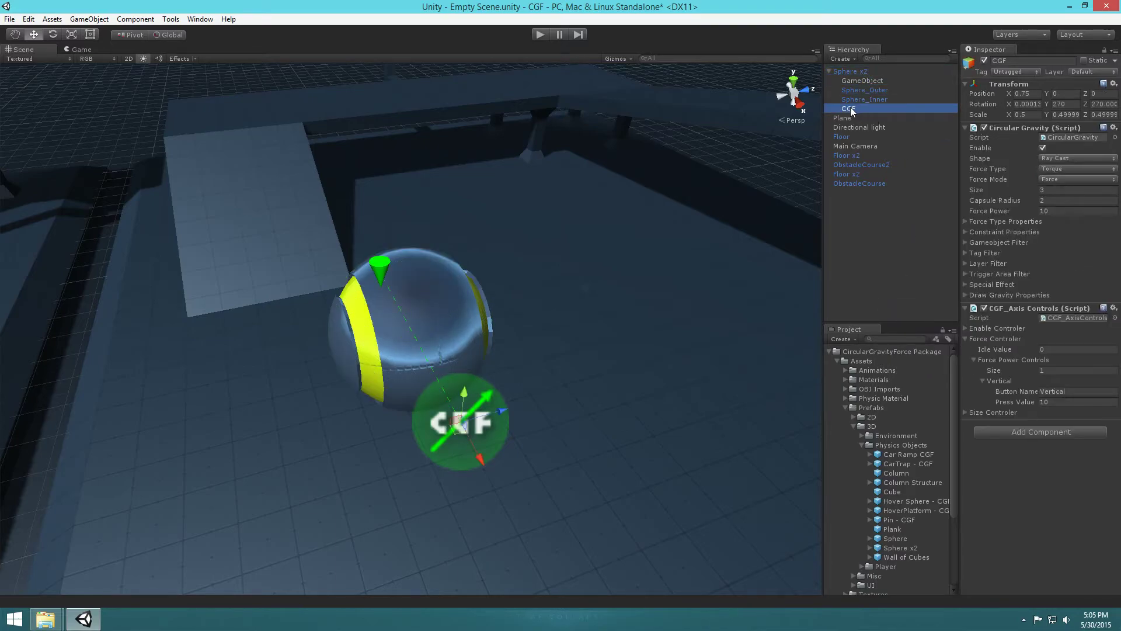
left_click_drag(848, 107, 865, 84)
left_click(879, 81)
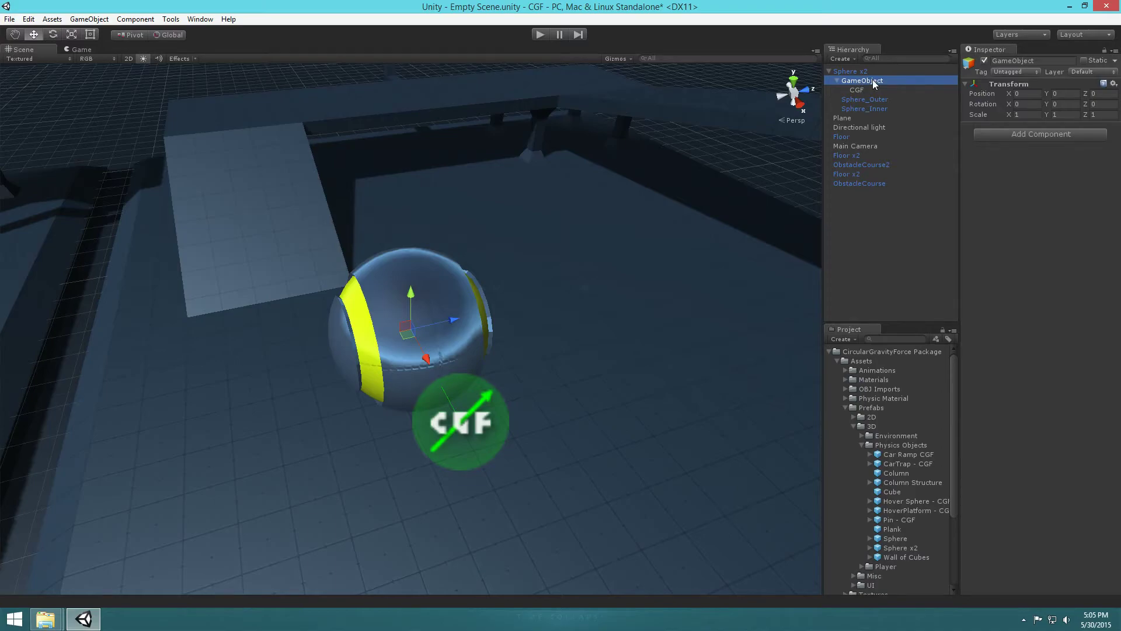
left_click(872, 80)
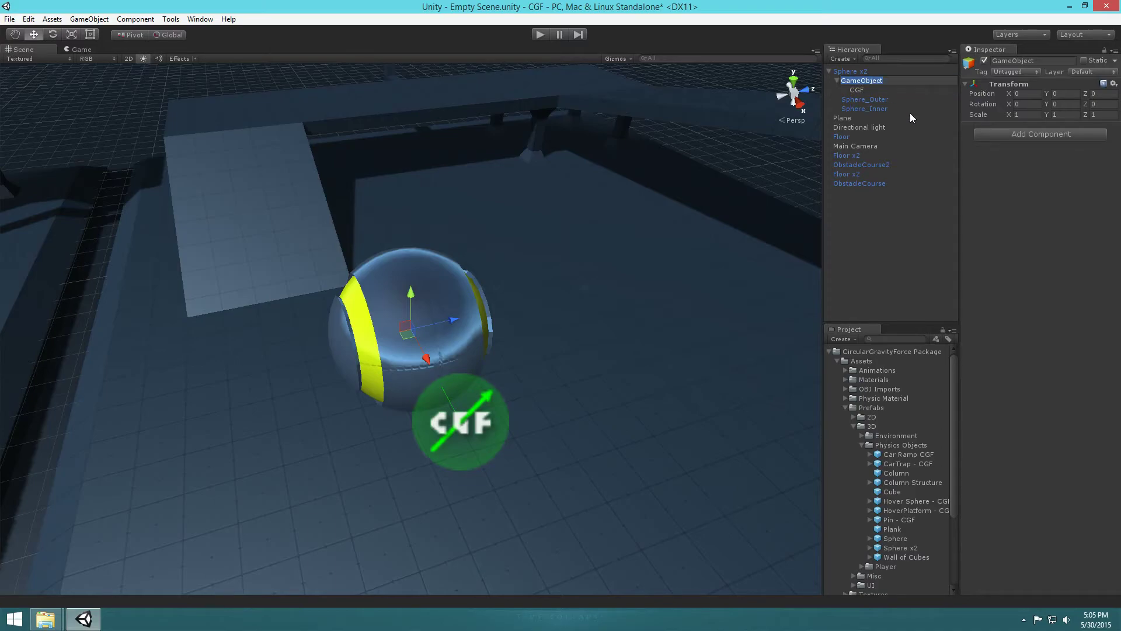
key("BackSpace")
type("Pivot")
key("Return")
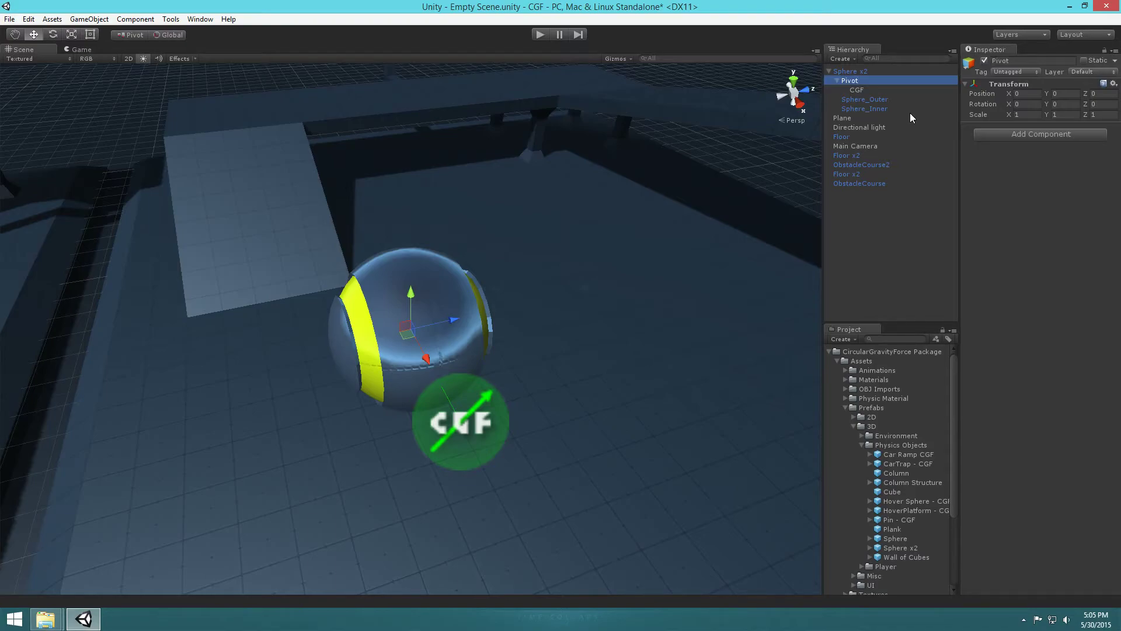
left_click(858, 89)
left_click(845, 80)
- Add a Lock To component to Pivot by searching 'loc'
left_click(1057, 135)
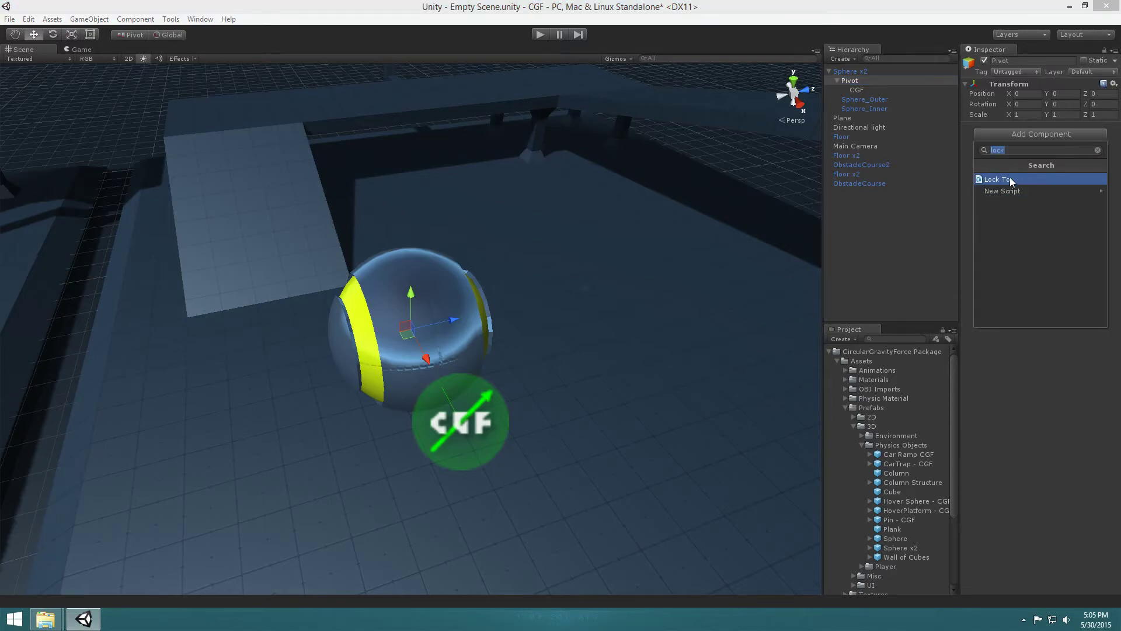
type("loc")
left_click(1003, 180)
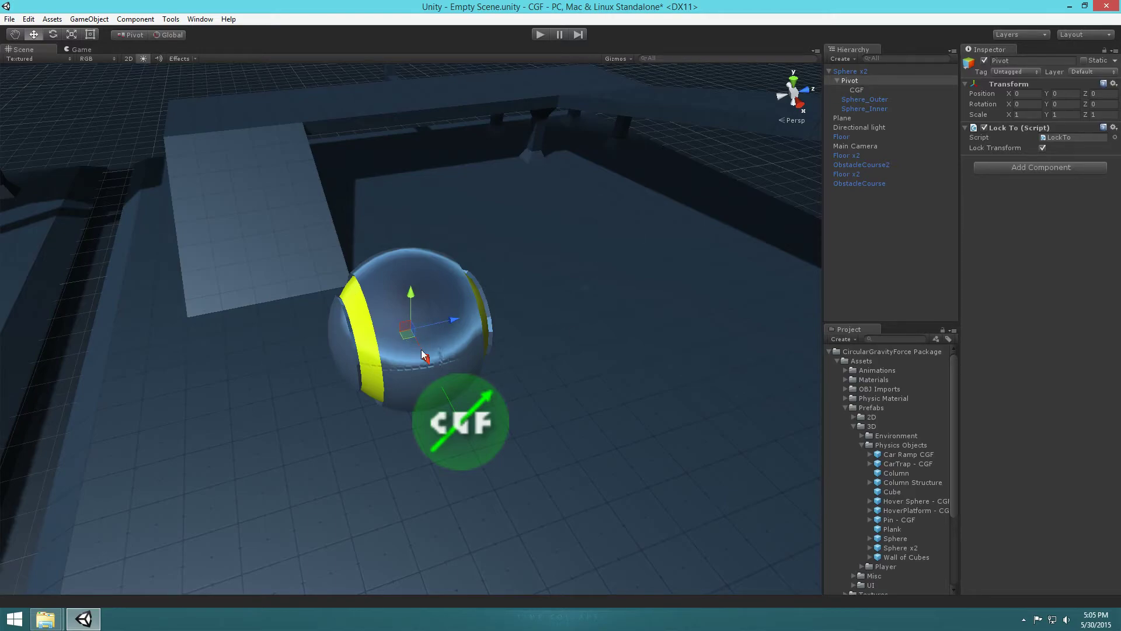
left_click(864, 90)
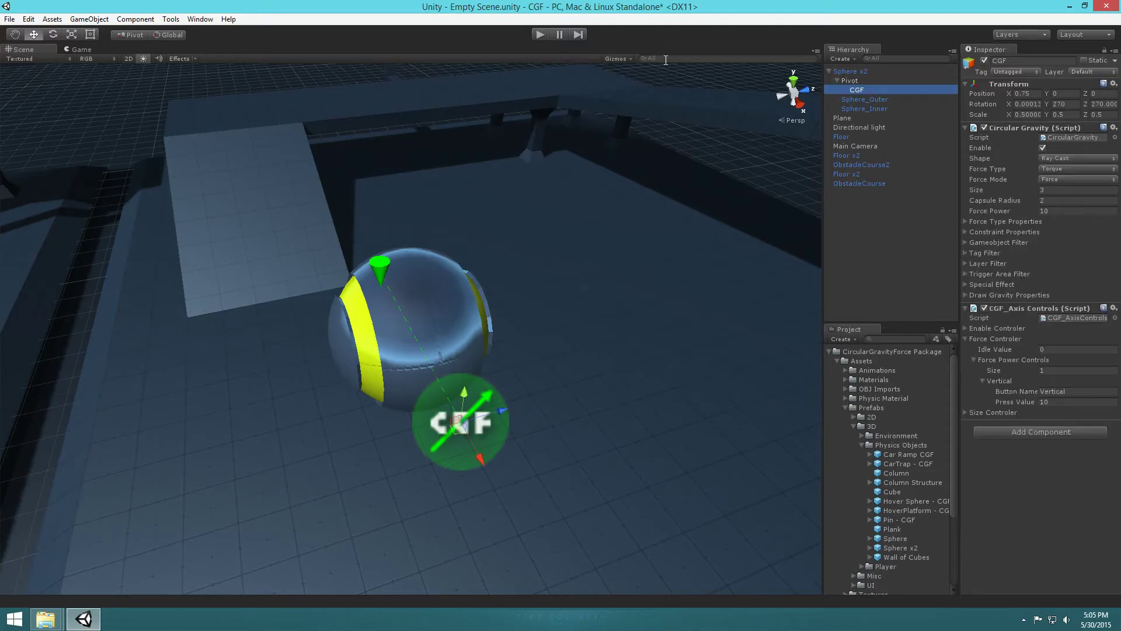
left_click(537, 34)
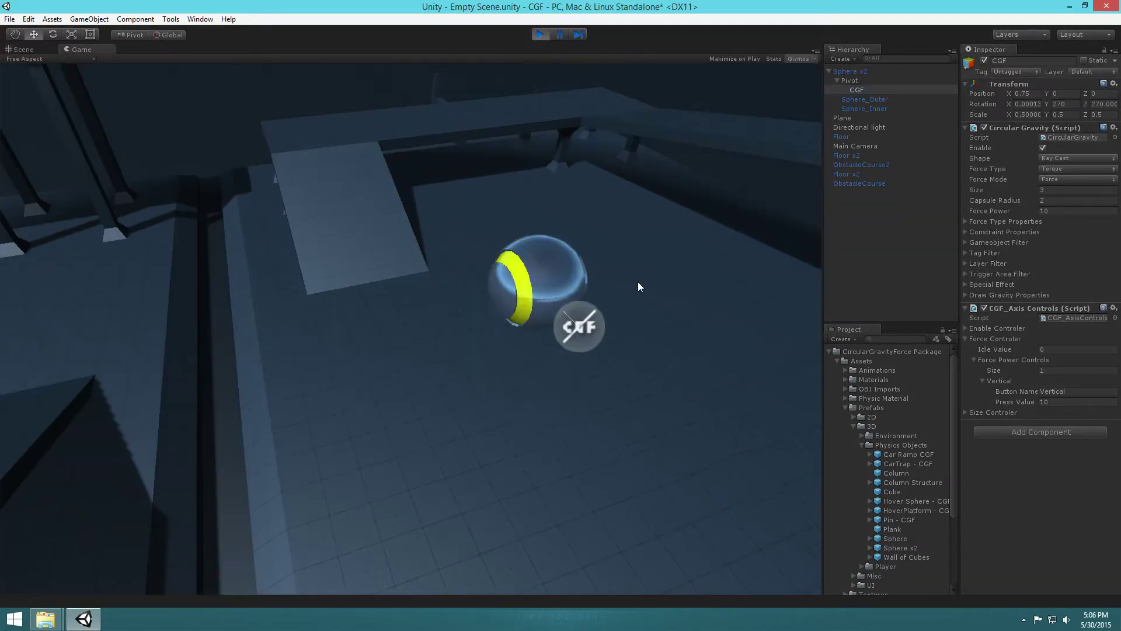
key("Down")
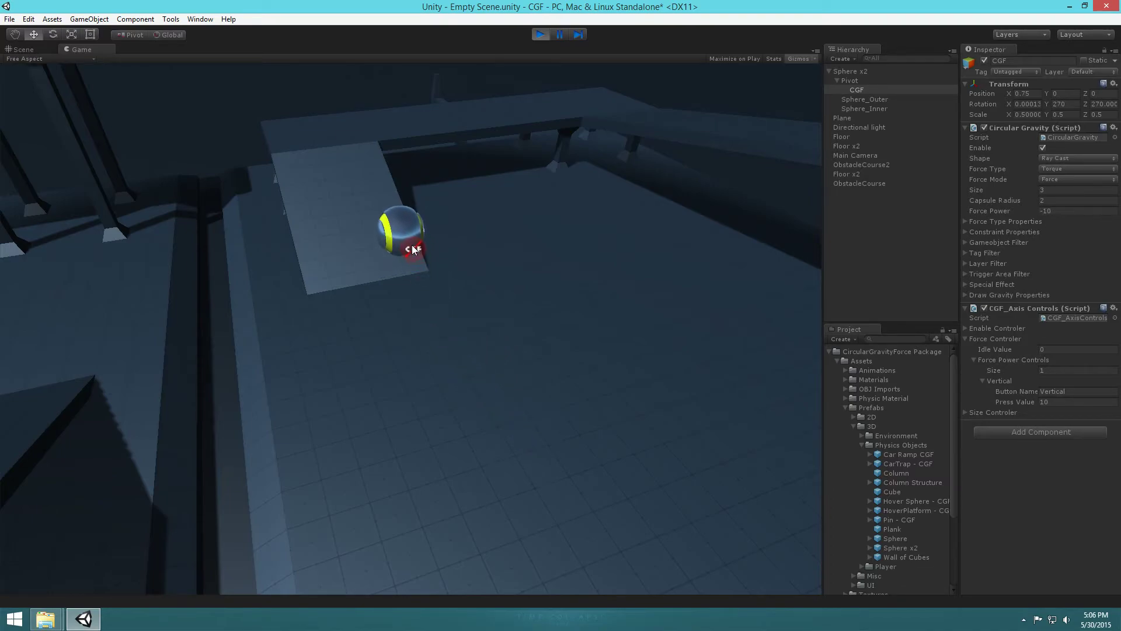
key("Up")
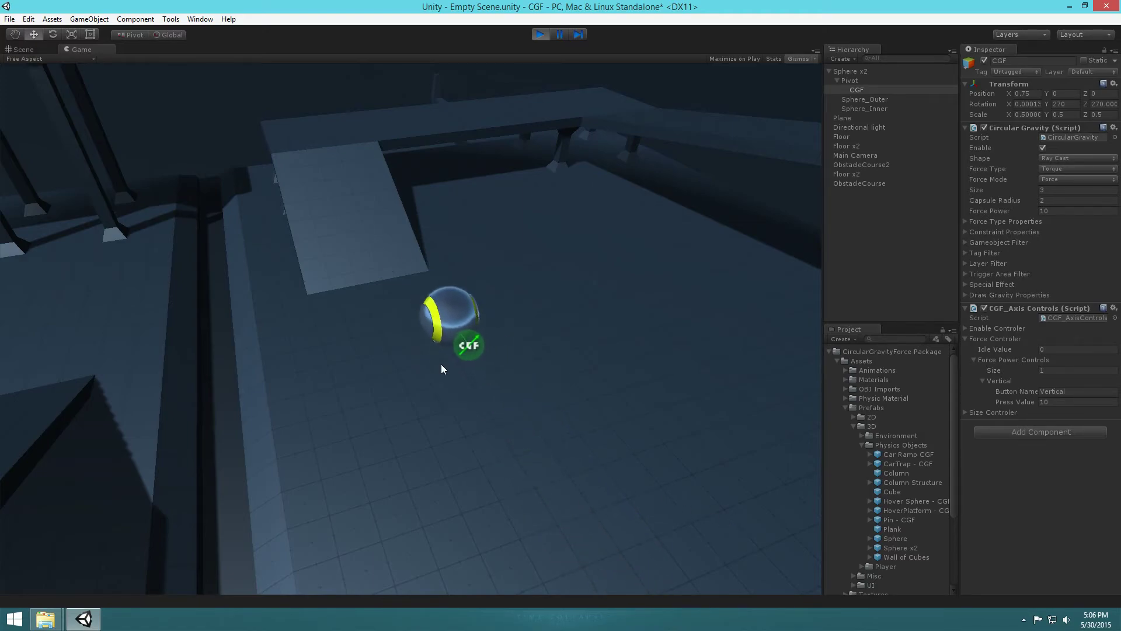
key("Down")
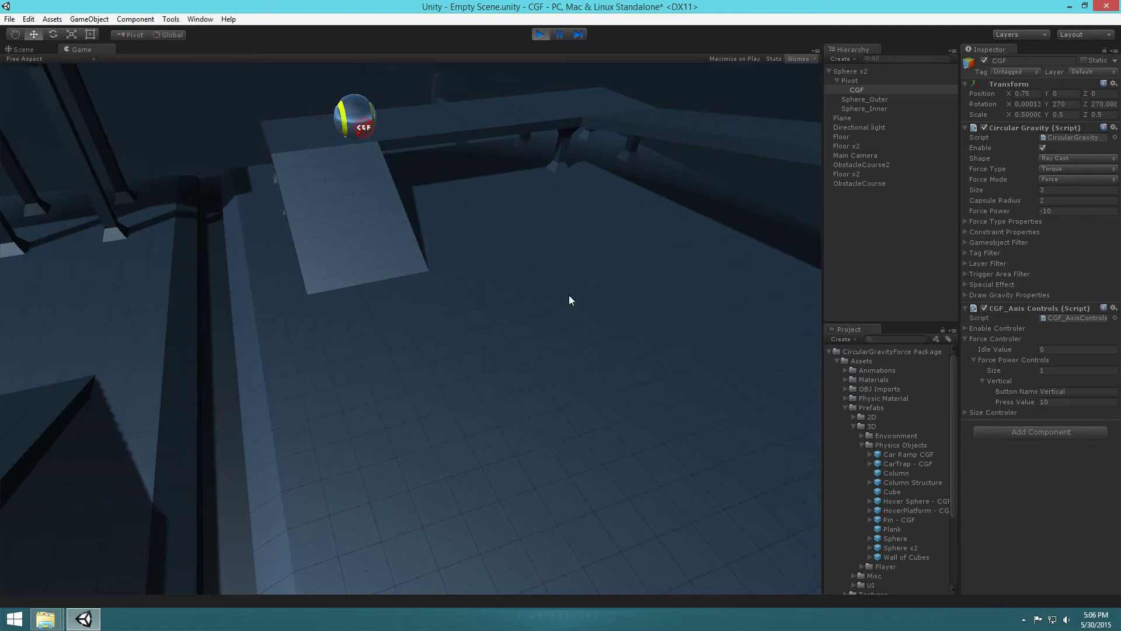
key("Up")
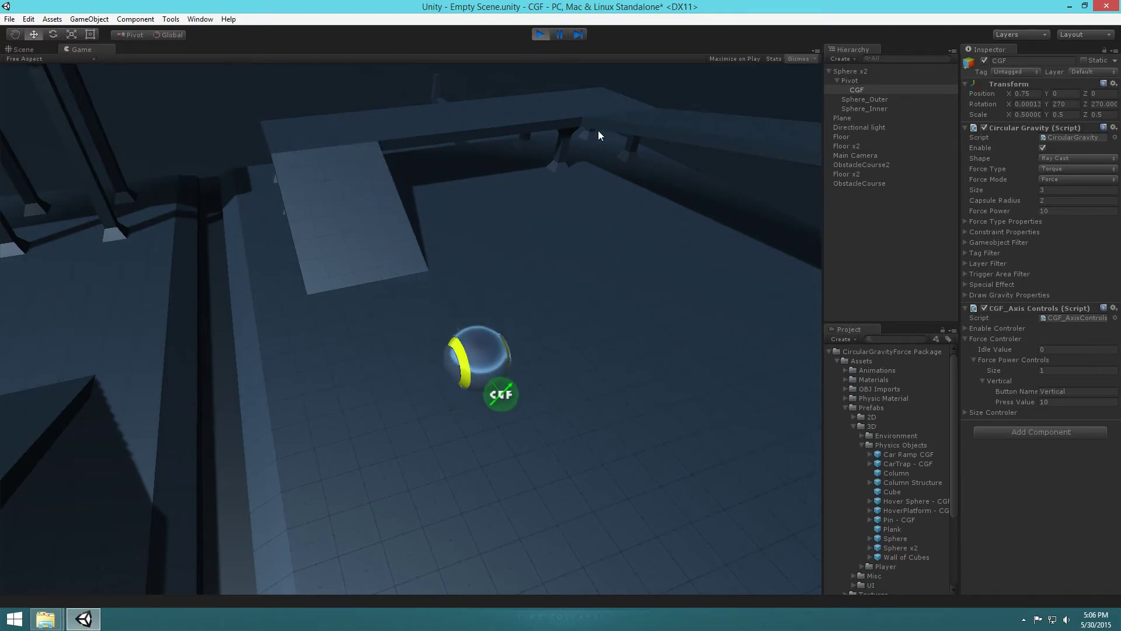
key("Up")
left_click(540, 34)
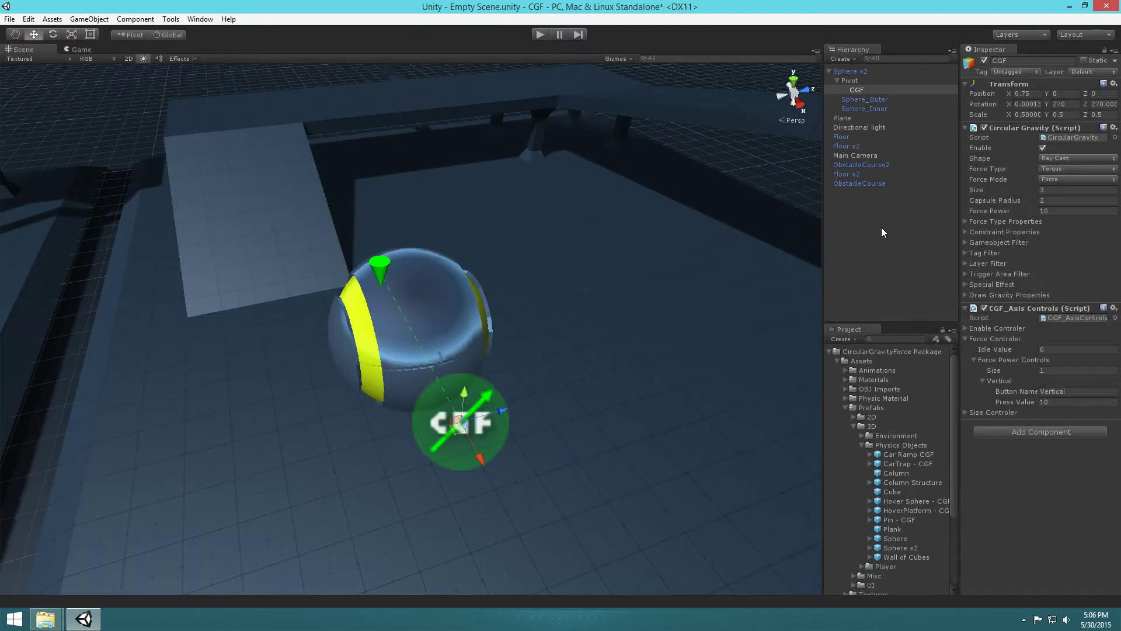
- Rename the CGF object to 'CGF - Vertical'
left_click(881, 89)
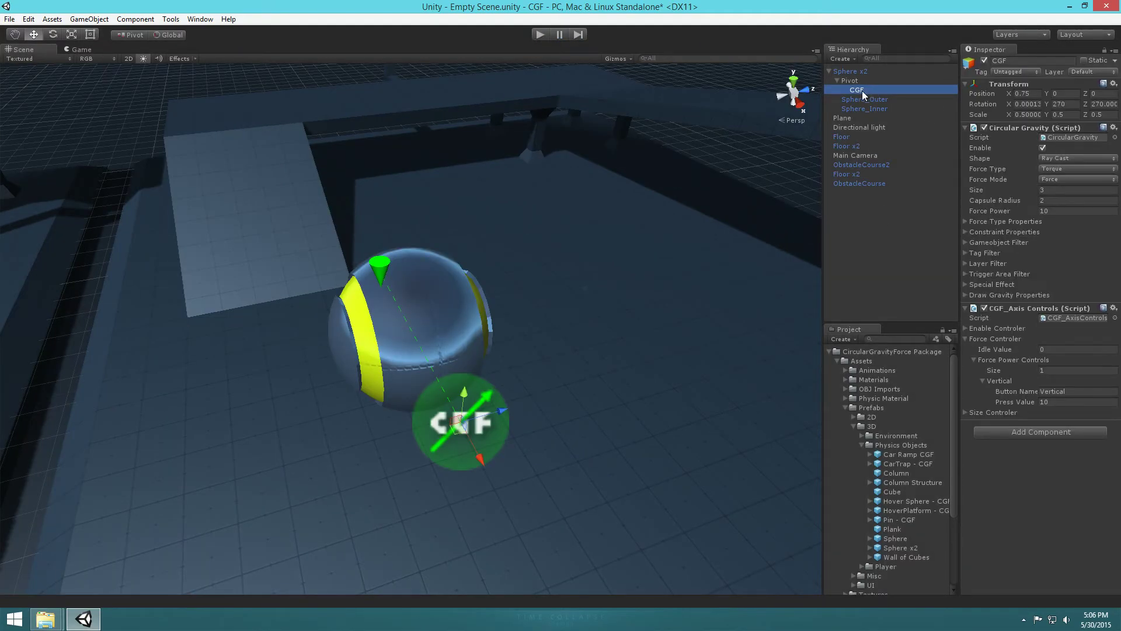
left_click(881, 90)
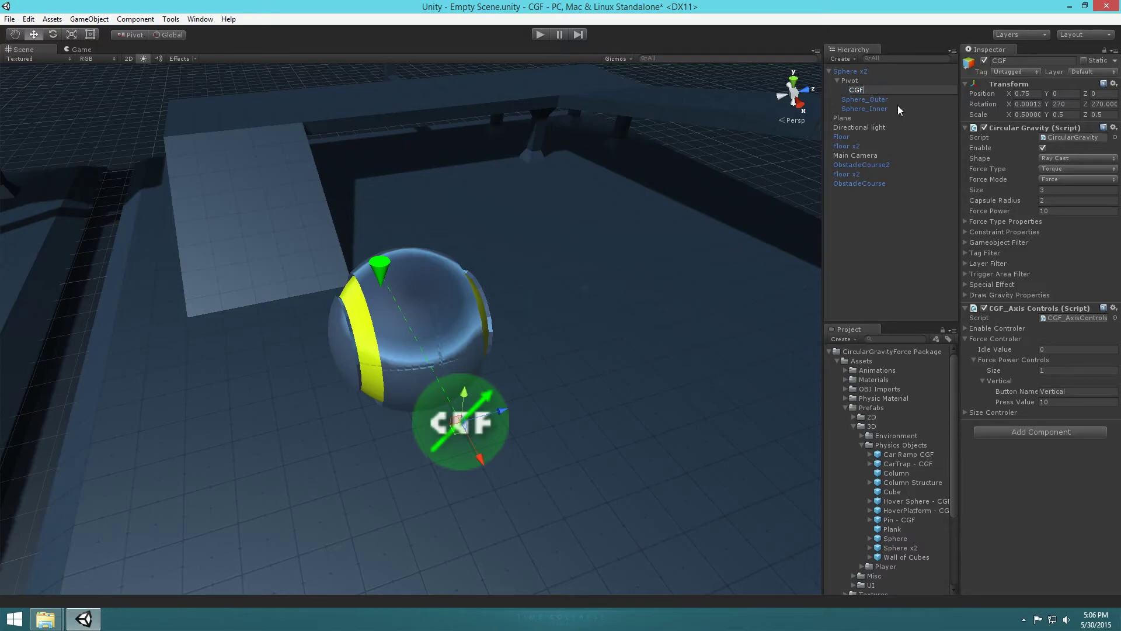
type("- Vertical")
key("Return")
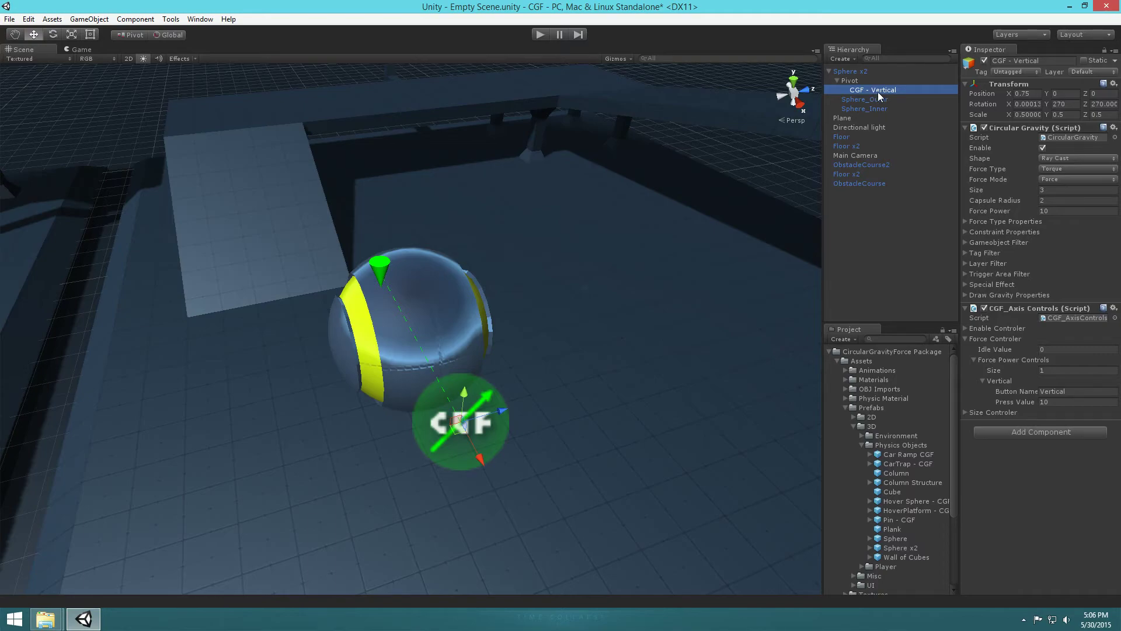
- Duplicate CGF - Vertical and rename the copy 'CGF - Horizontal'
key("ctrl+d")
left_click(877, 102)
key("End")
key("BackSpace")
key("BackSpace")
key("BackSpace")
key("BackSpace")
key("BackSpace")
key("BackSpace")
key("BackSpace")
key("BackSpace")
type("Horizontal")
key("Return")
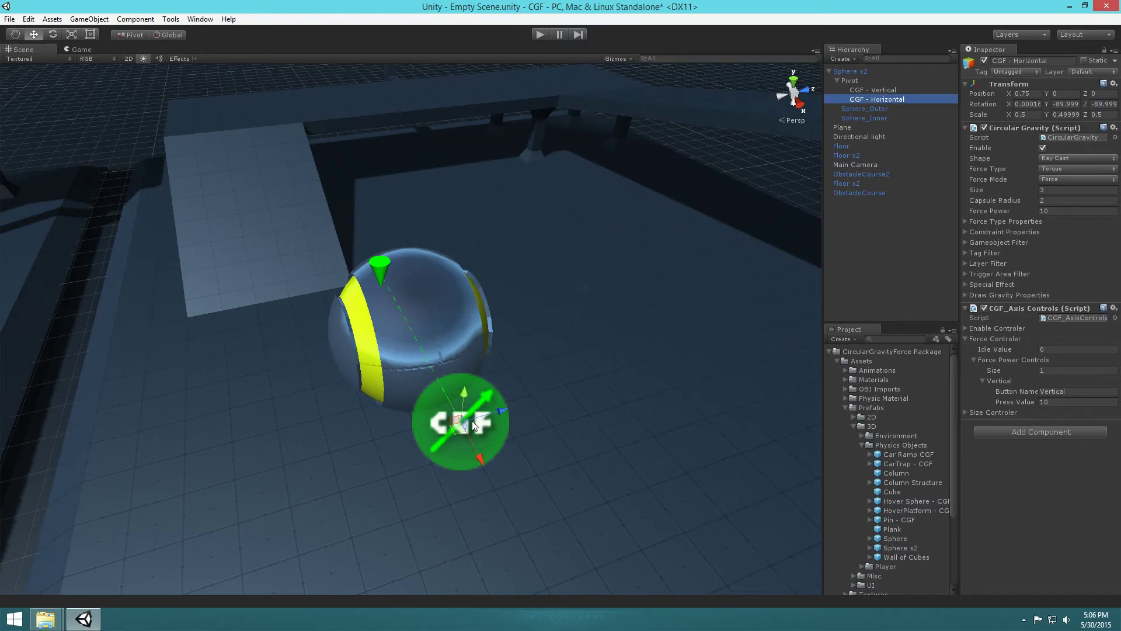
- Rotate CGF - Horizontal 90 degrees on X and move it to the sphere's left side
key("e")
left_click_drag(468, 461, 318, 403)
key("w")
left_click_drag(446, 423, 281, 357)
left_click_drag(367, 427, 377, 403, "alt")
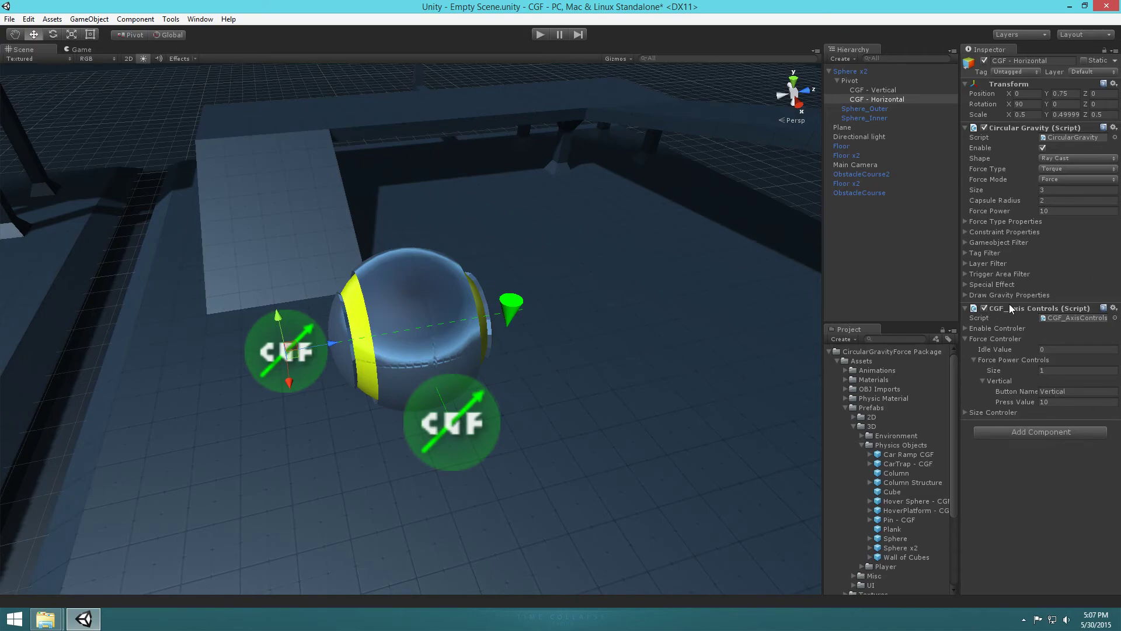
- Change the force power control's Button Name from Vertical to Horizontal
left_click(1051, 392)
key("BackSpace")
type("Horizont")
left_click(922, 261)
- Enter Play mode to test steering the sphere with both forces
left_click(540, 35)
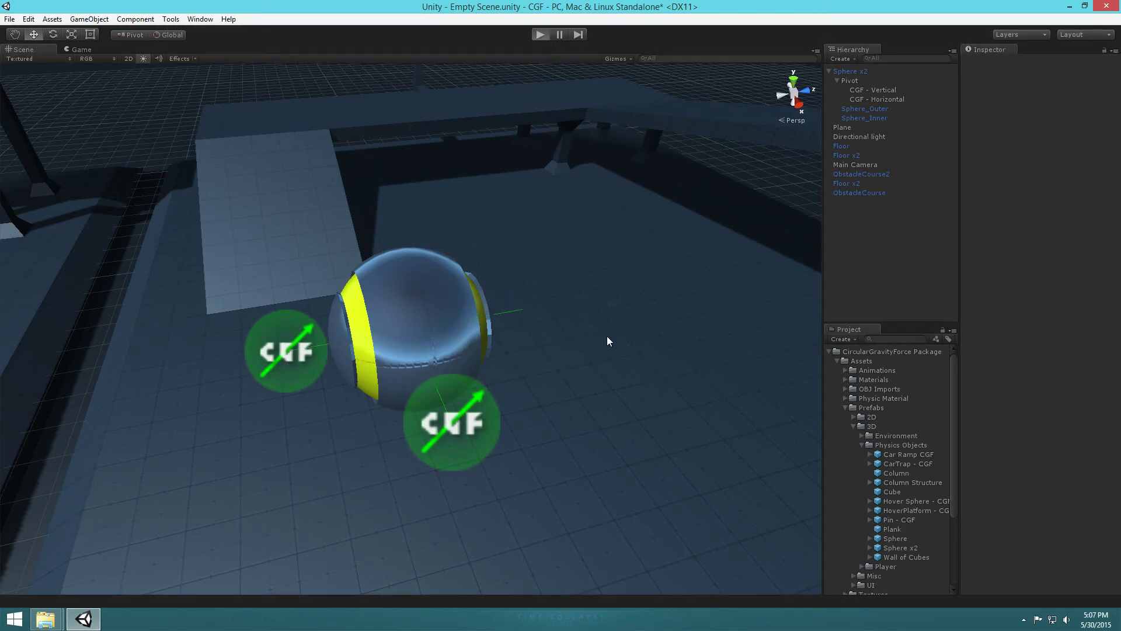